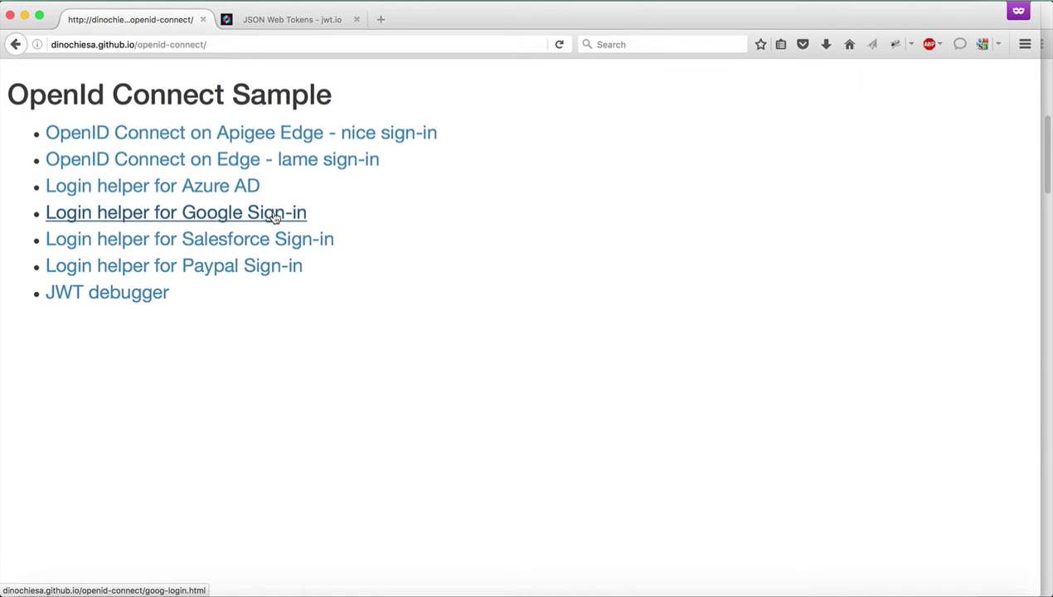
Open the 'Login helper for Google Sign-in' page from the OpenID Connect Sample list
left_click(275, 216)
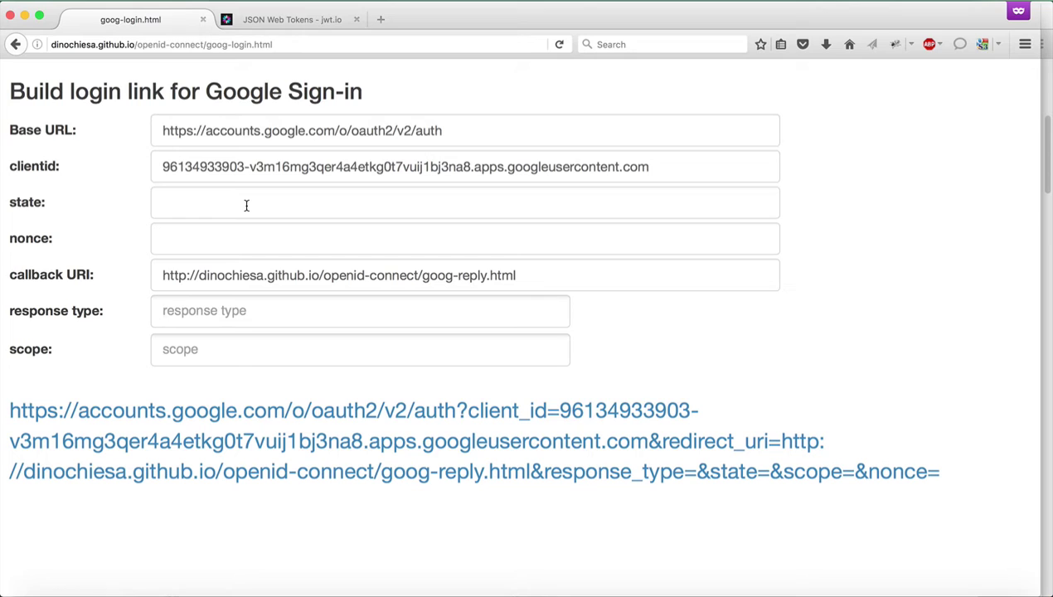
Enter state 123456 and nonce ABCDE in the link builder
left_click(246, 206)
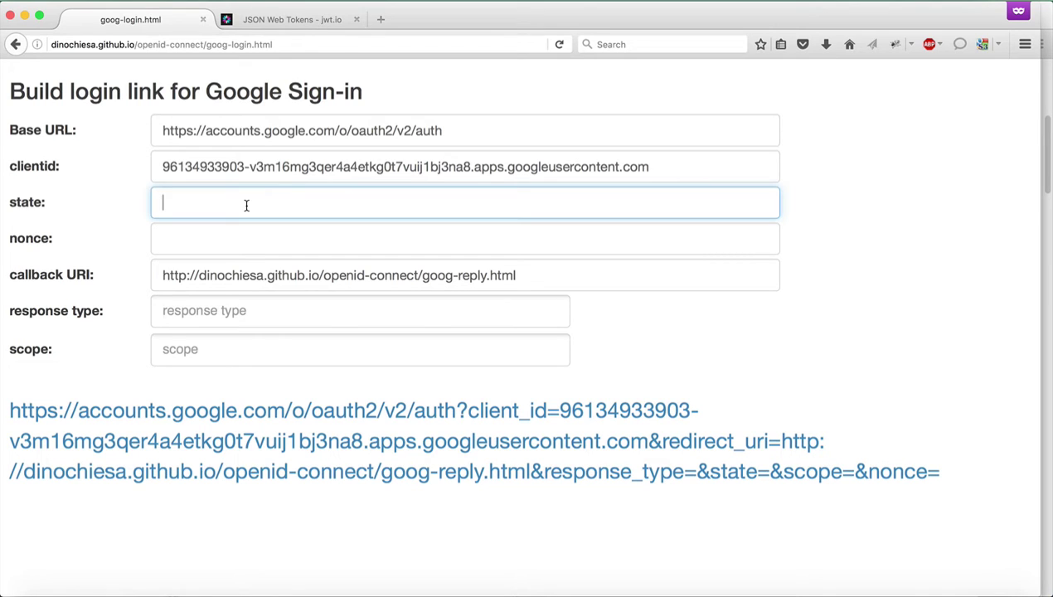
type("123456")
left_click(331, 239)
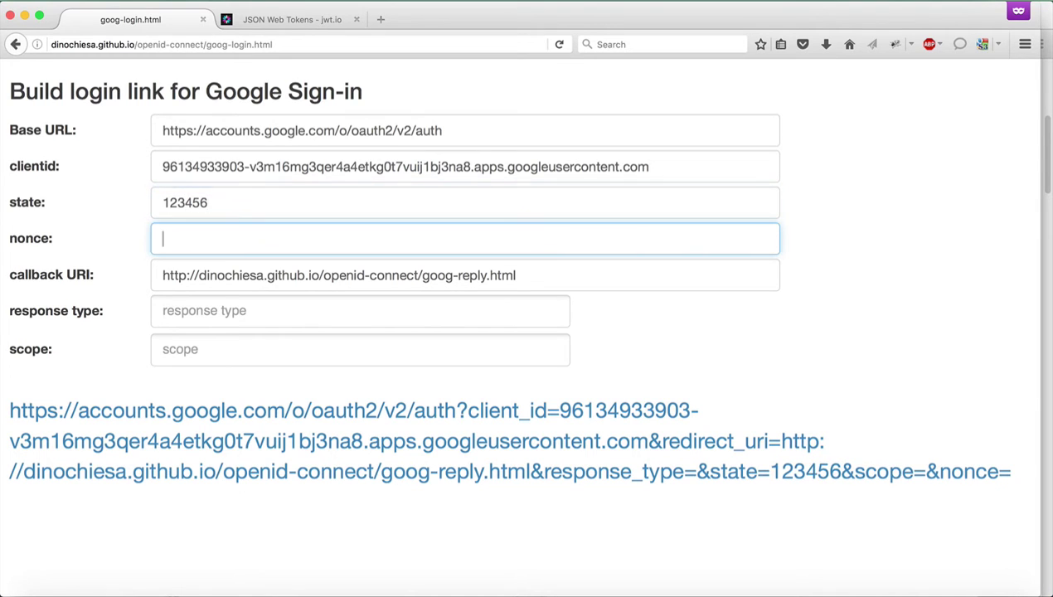
type("ABCDE")
Set the response type to id_token and add openid to the scope
left_click(237, 313)
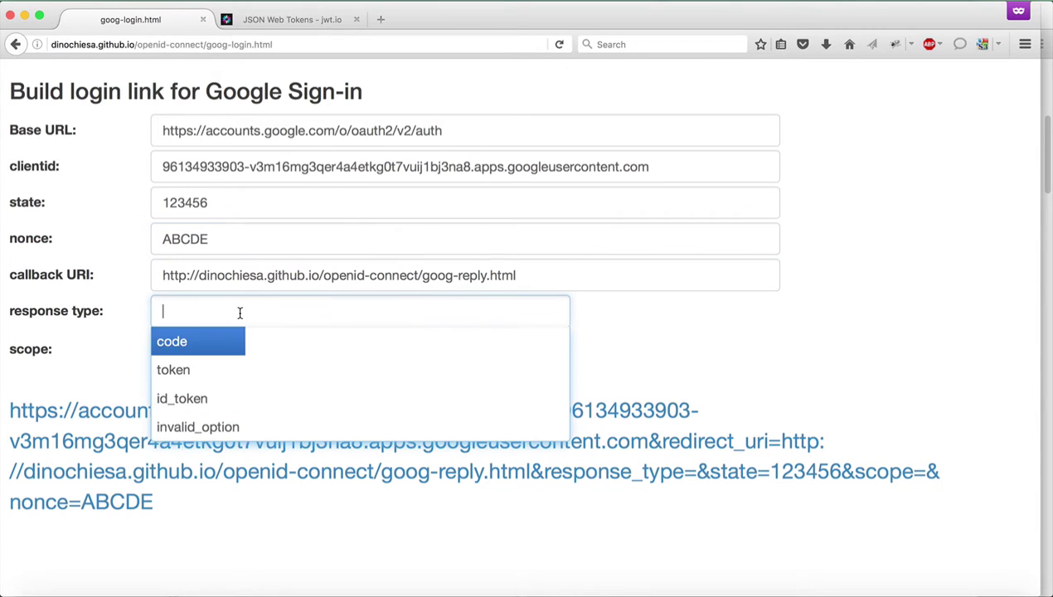
left_click(182, 398)
left_click(221, 352)
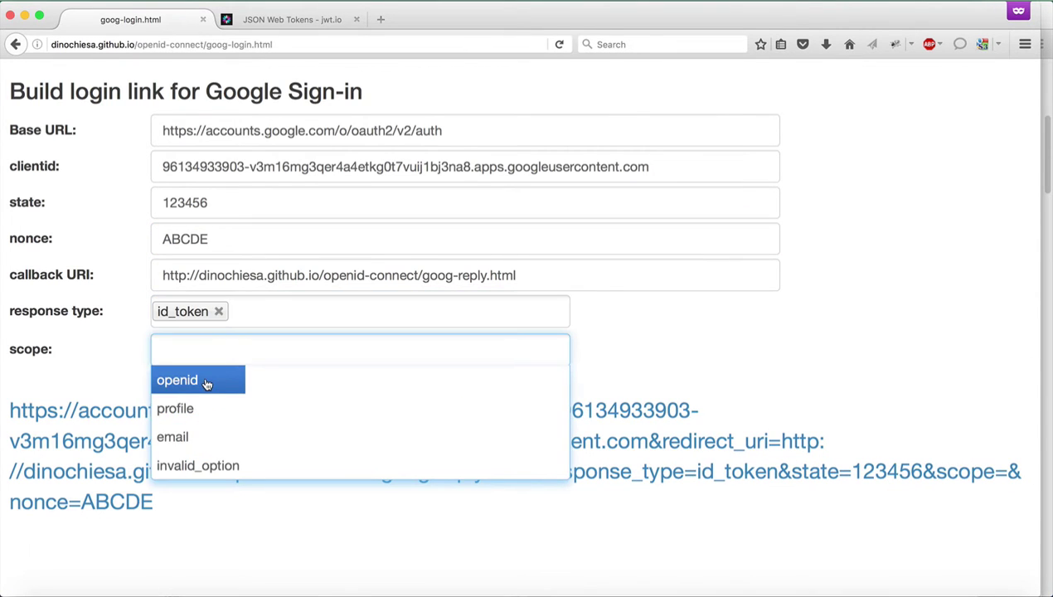
left_click(206, 379)
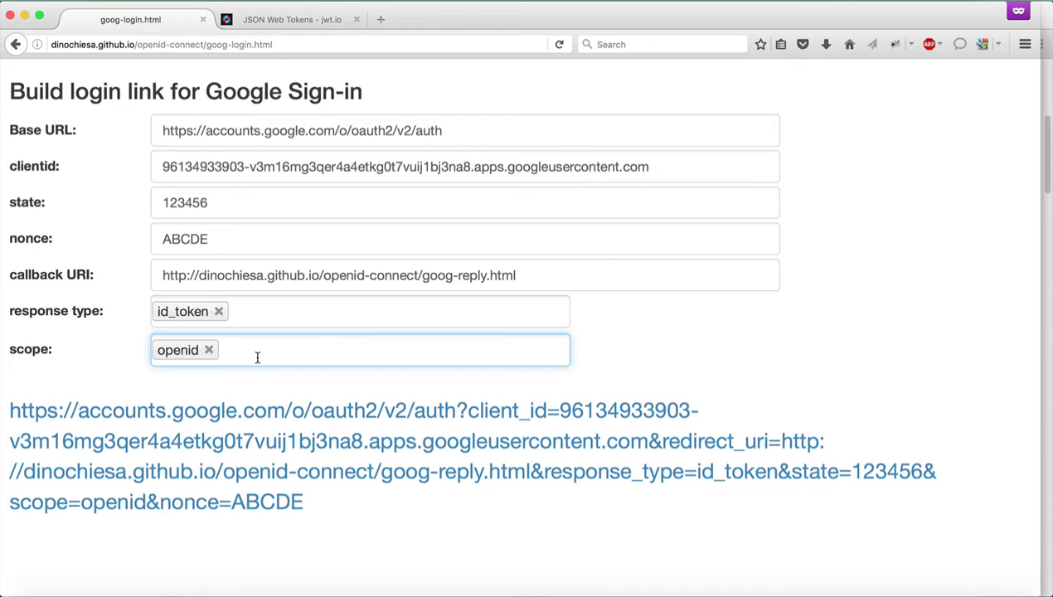
Add profile to the scope so the generated link ends with scope=openid+profile
left_click(266, 319)
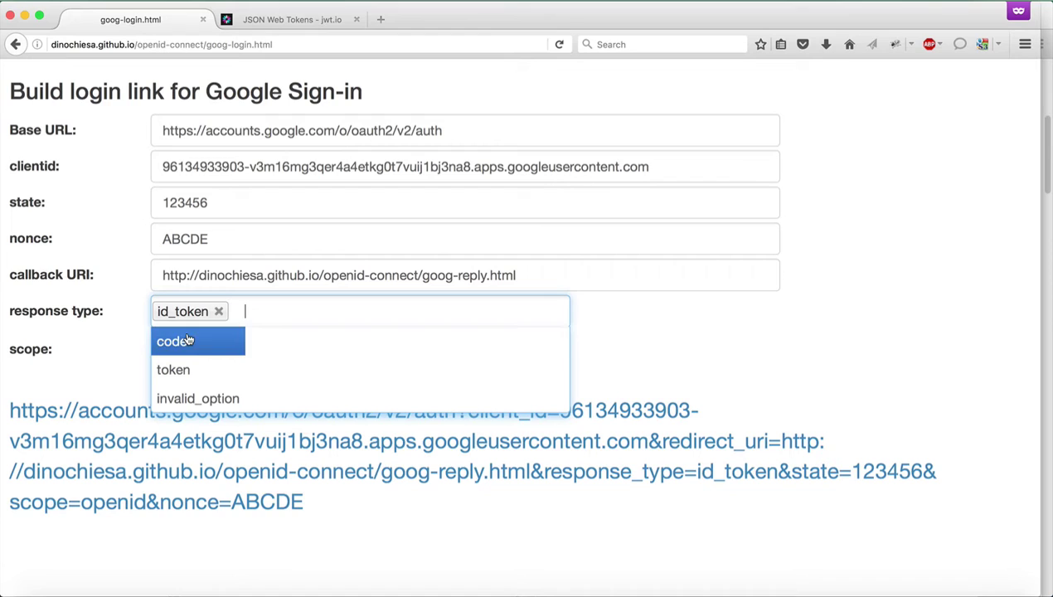
left_click(114, 369)
left_click(276, 352)
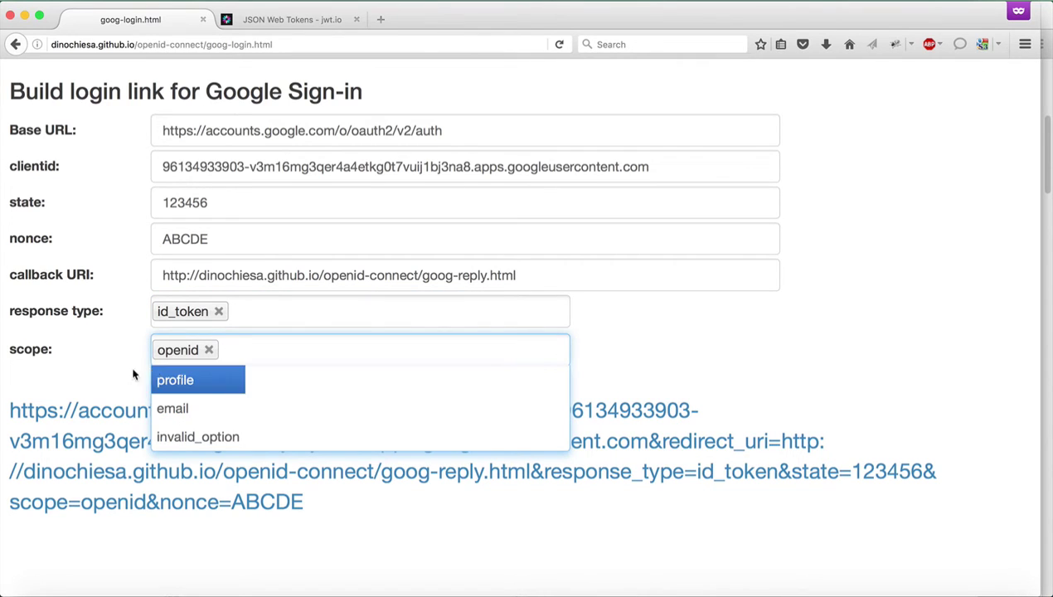
left_click(198, 381)
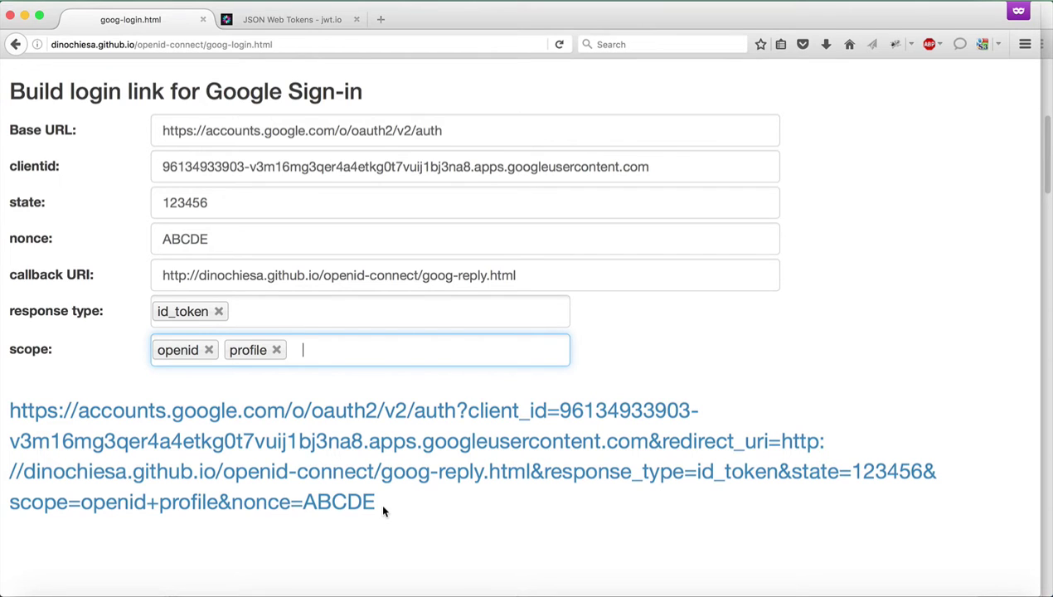
Open the generated login link in a new tab and enter the suggested account e-mail
left_click(351, 452, "super")
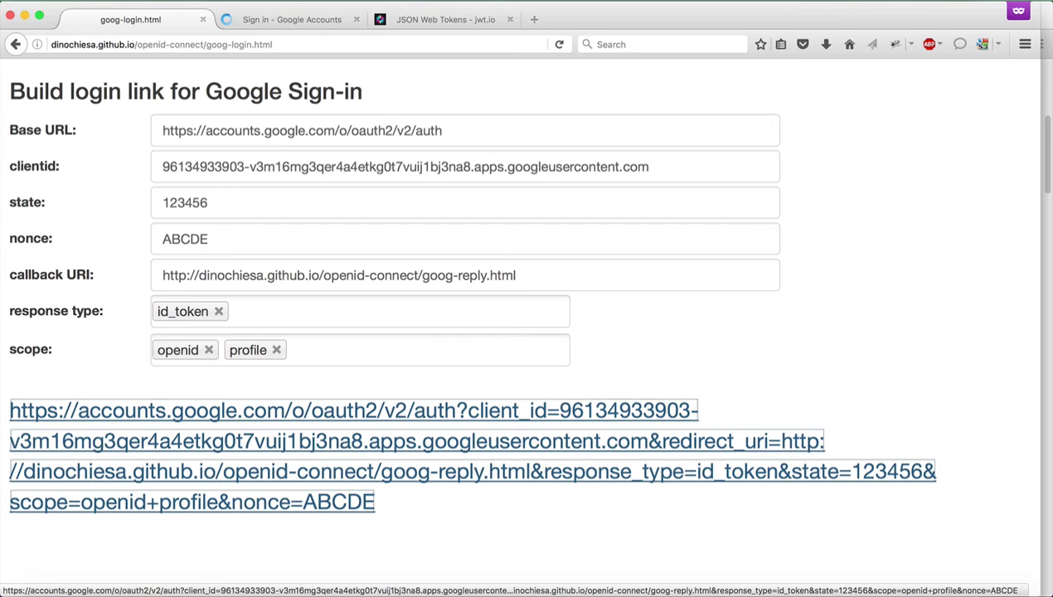
left_click(290, 21)
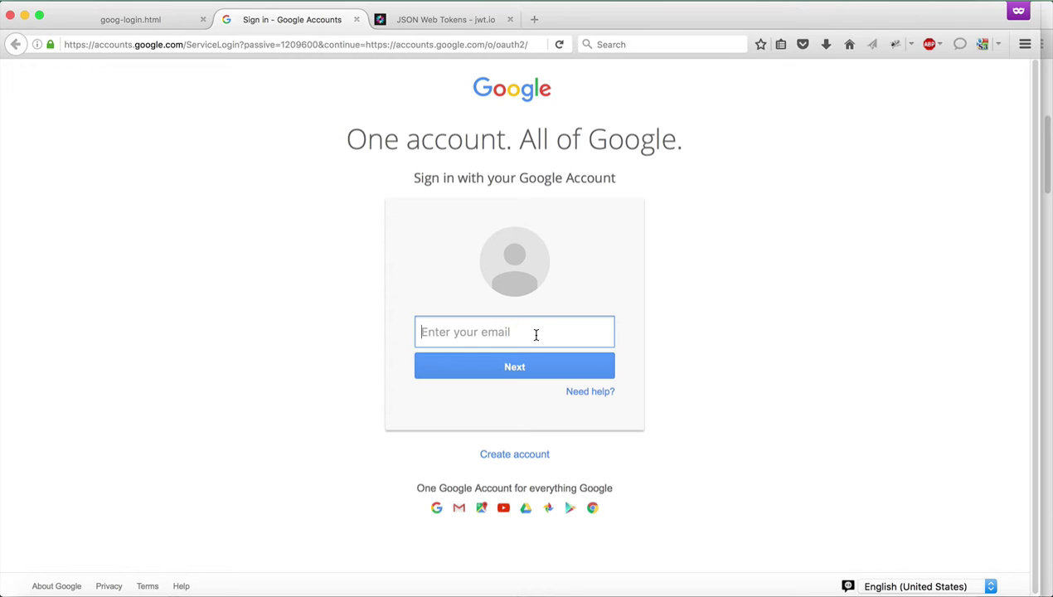
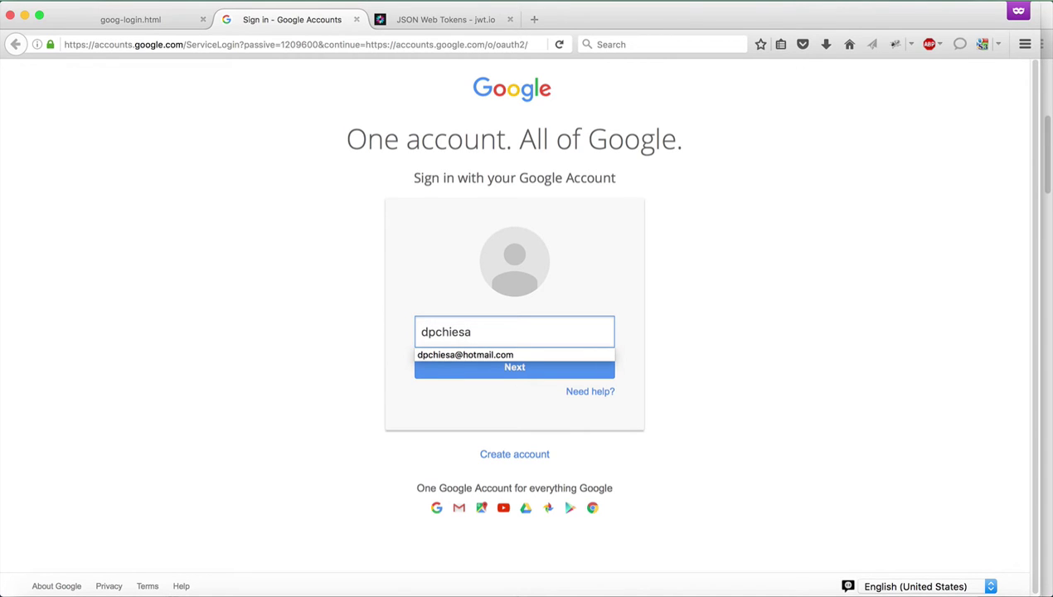
key("Down")
left_click(498, 356)
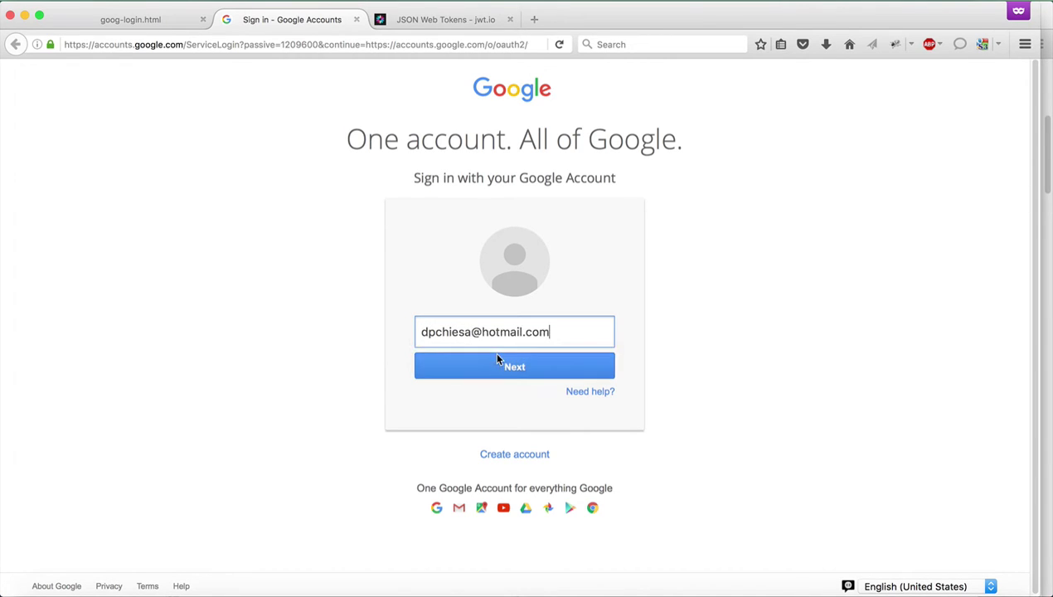
left_click(521, 366)
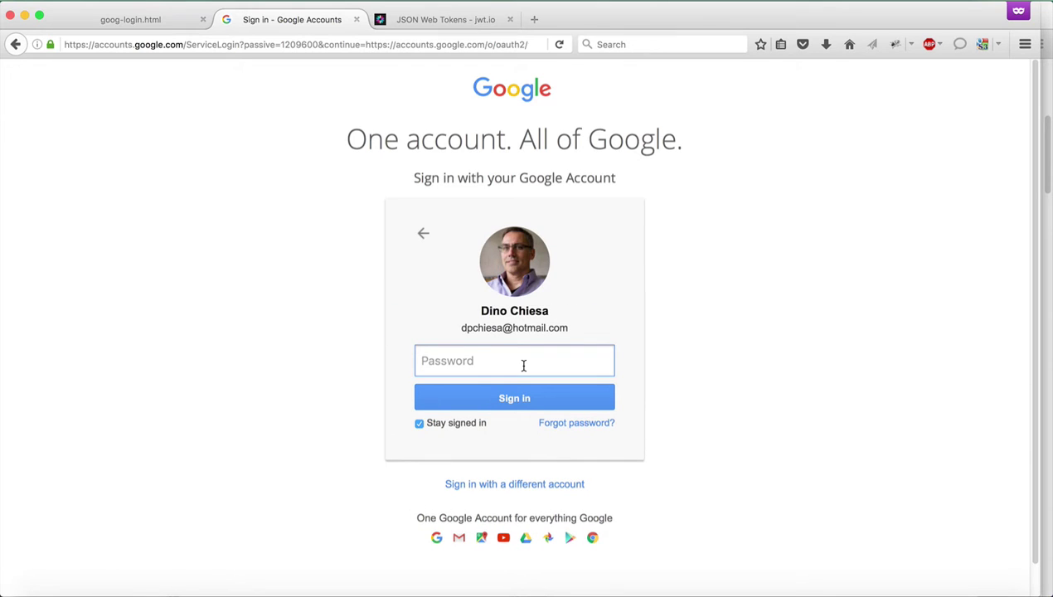
Enter the account password and sign in, retyping it after the mismatch error
type("••••••••")
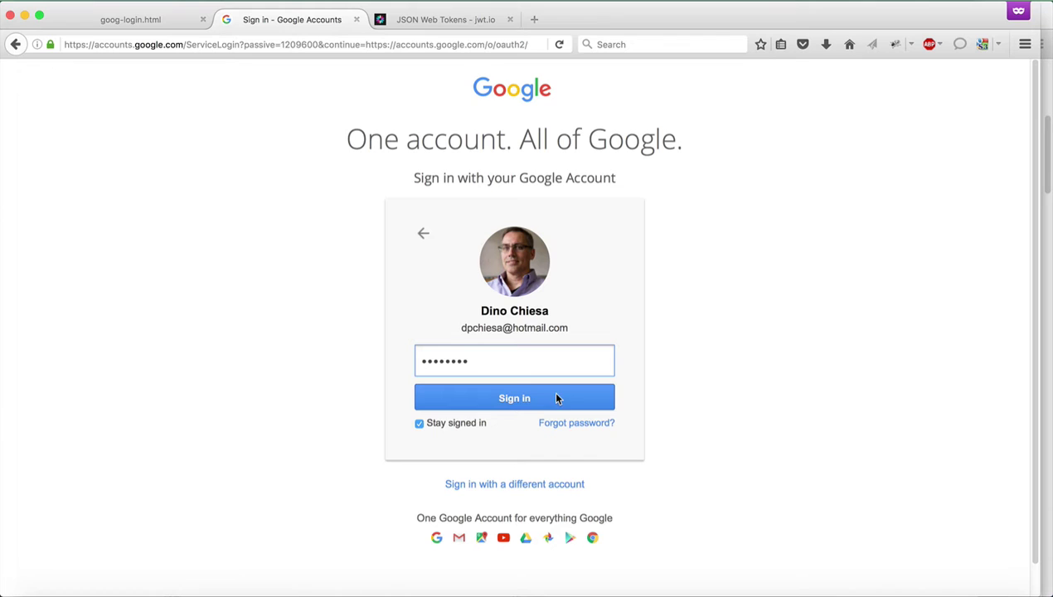
mouse_move(422, 427)
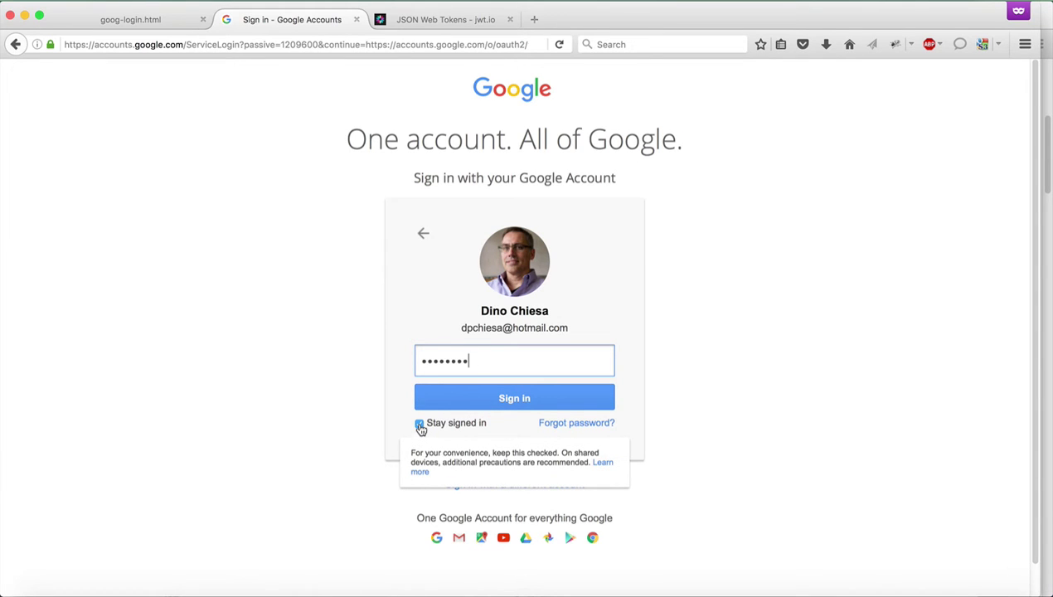
left_click(487, 398)
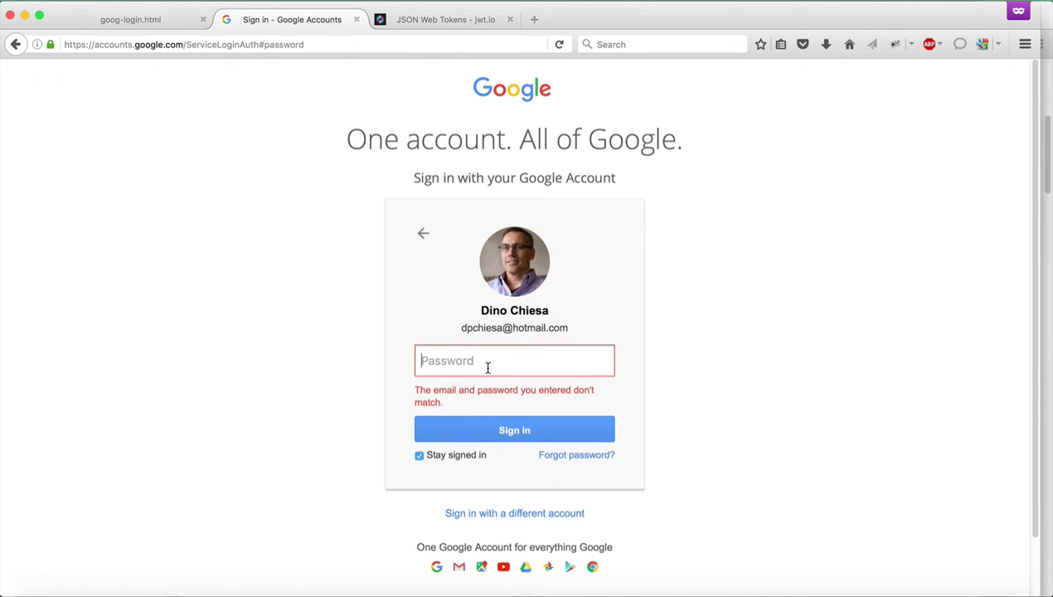
type("••••••••")
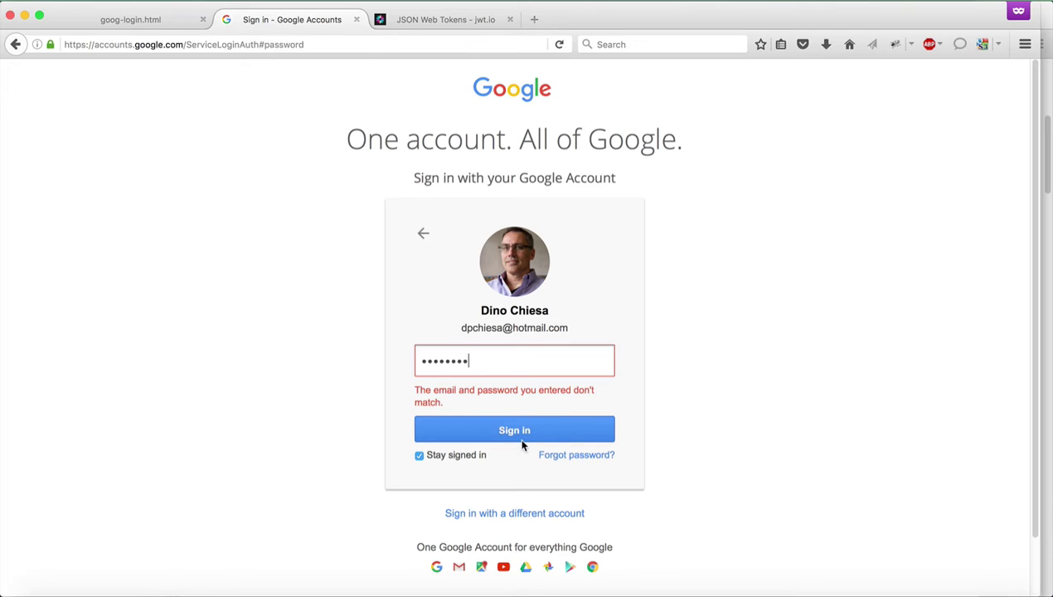
left_click(526, 432)
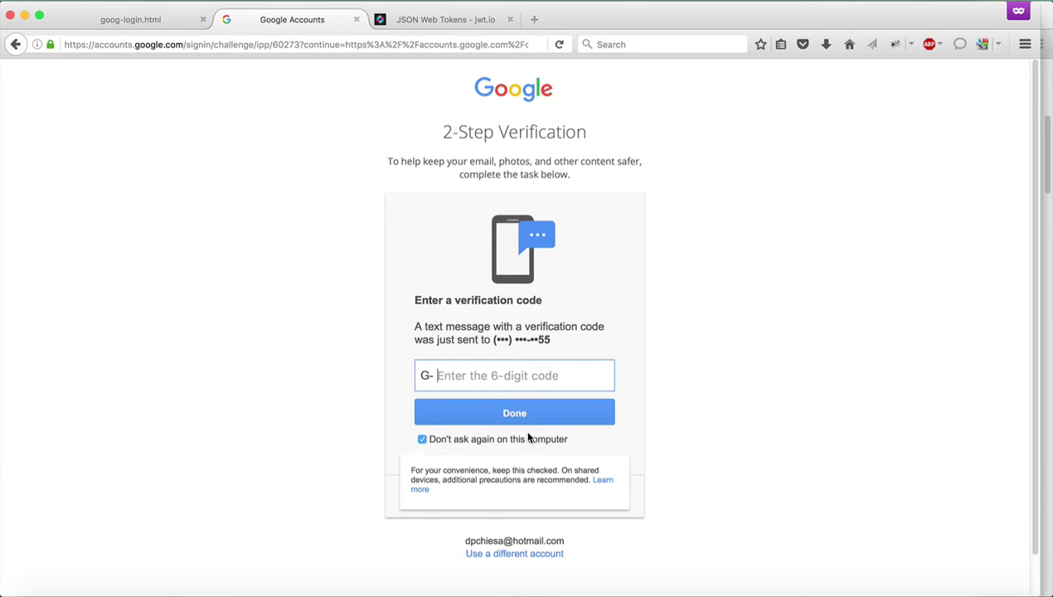
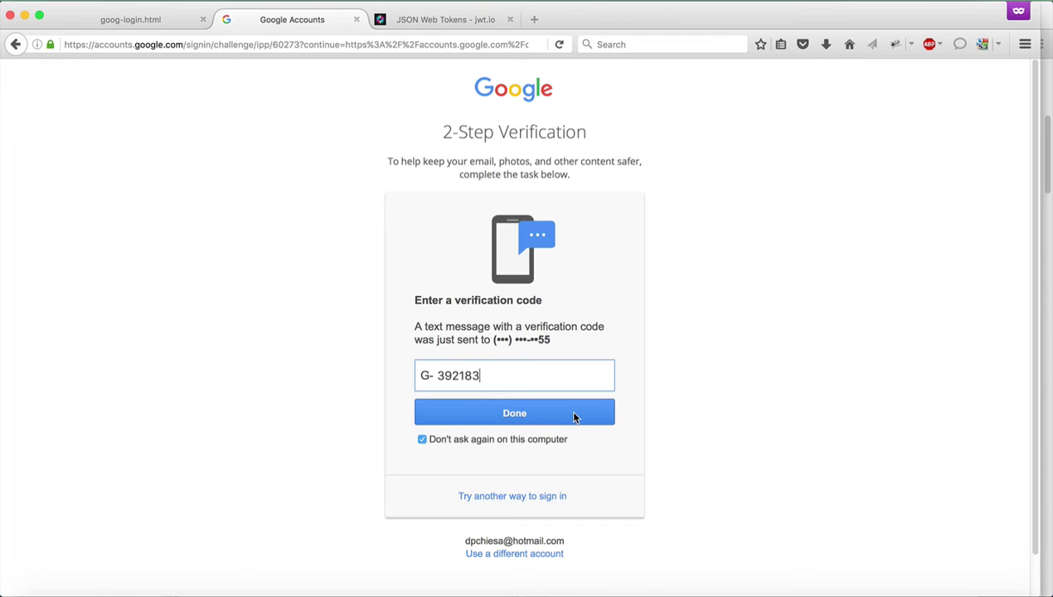
Enter the 6-digit SMS verification code and submit it to finish 2-Step Verification
left_click(574, 416)
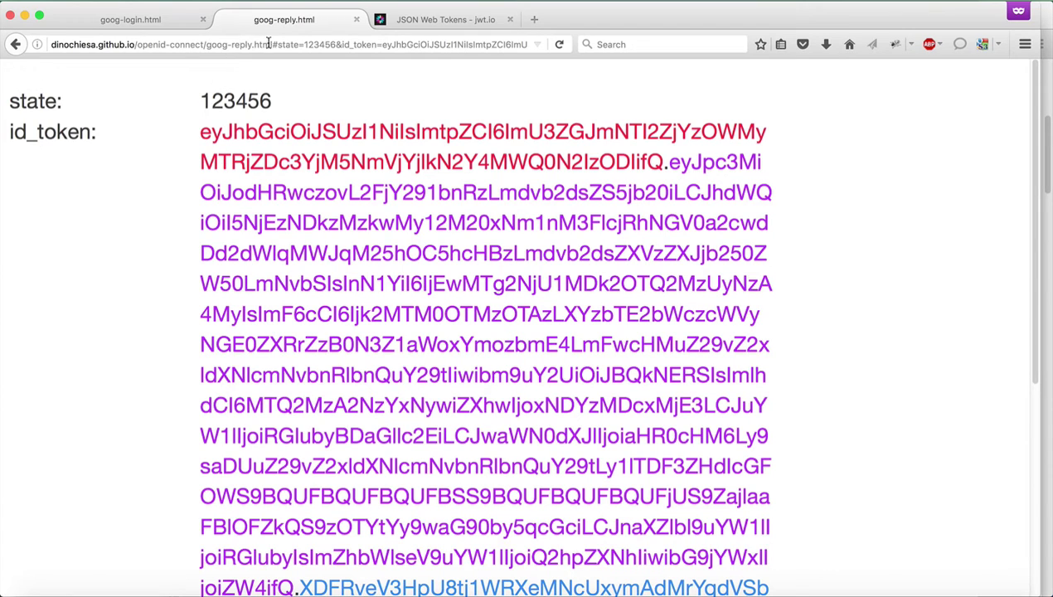
Select the reply page's address, then the whole returned three-part id_token
left_click_drag(273, 43, 75, 39)
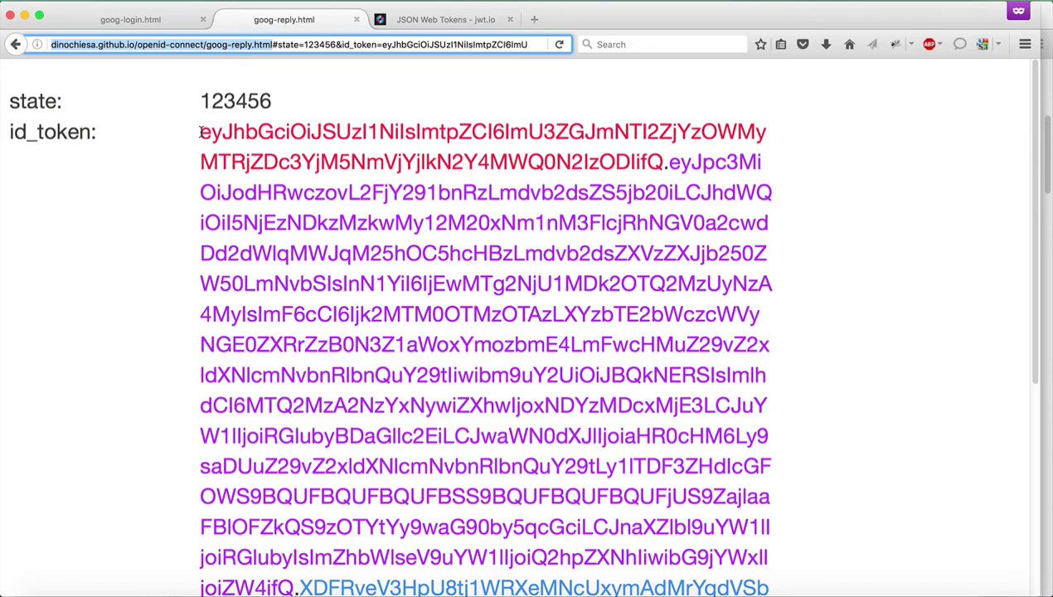
left_click_drag(200, 131, 510, 482)
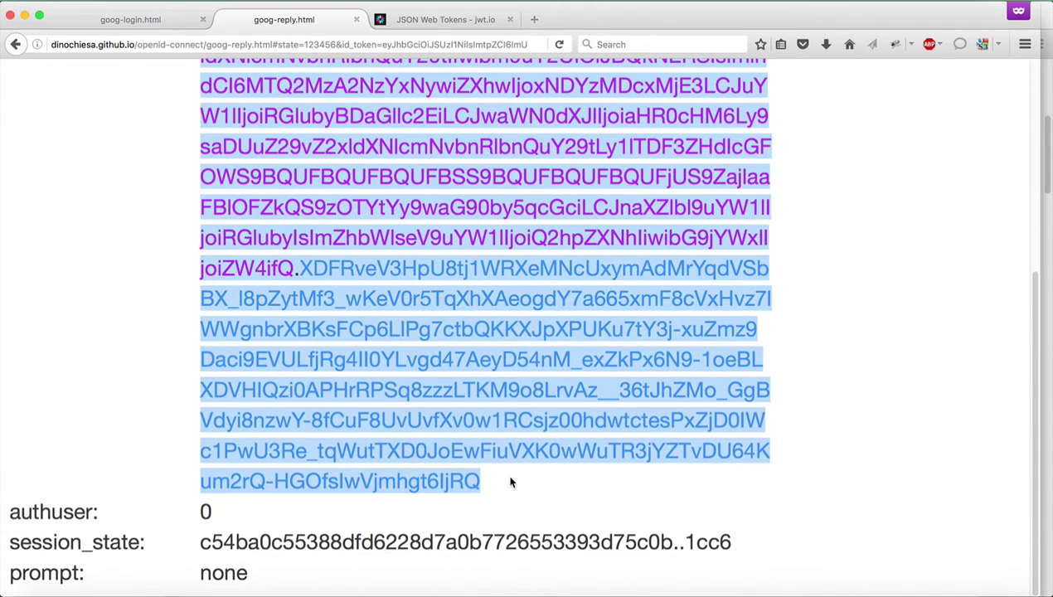
Paste the Google id_token into the jwt.io Encoded box, replacing the sample token
left_click(424, 21)
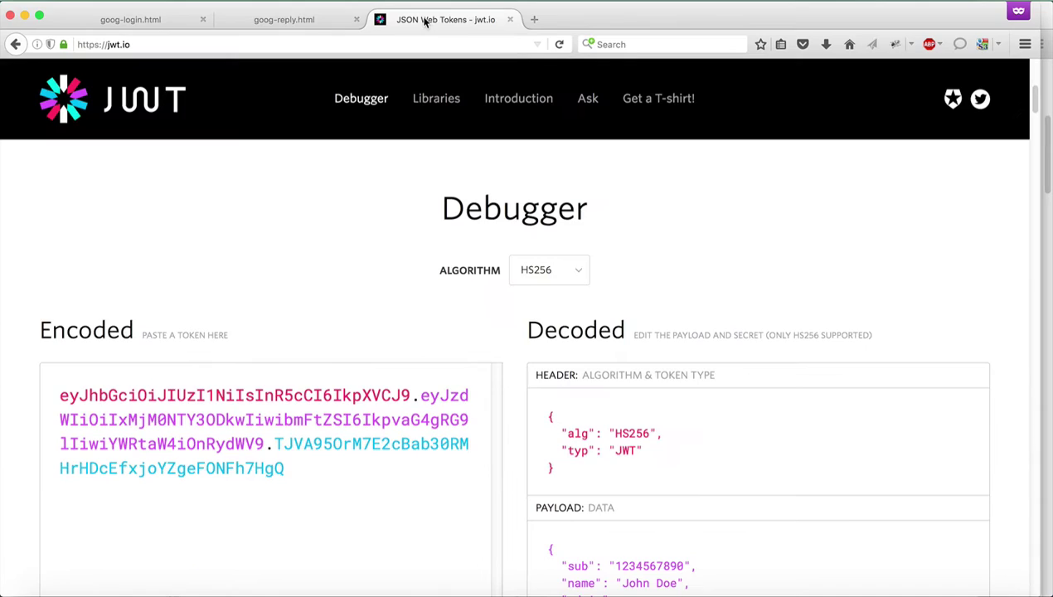
double_click(257, 425)
key("super+a")
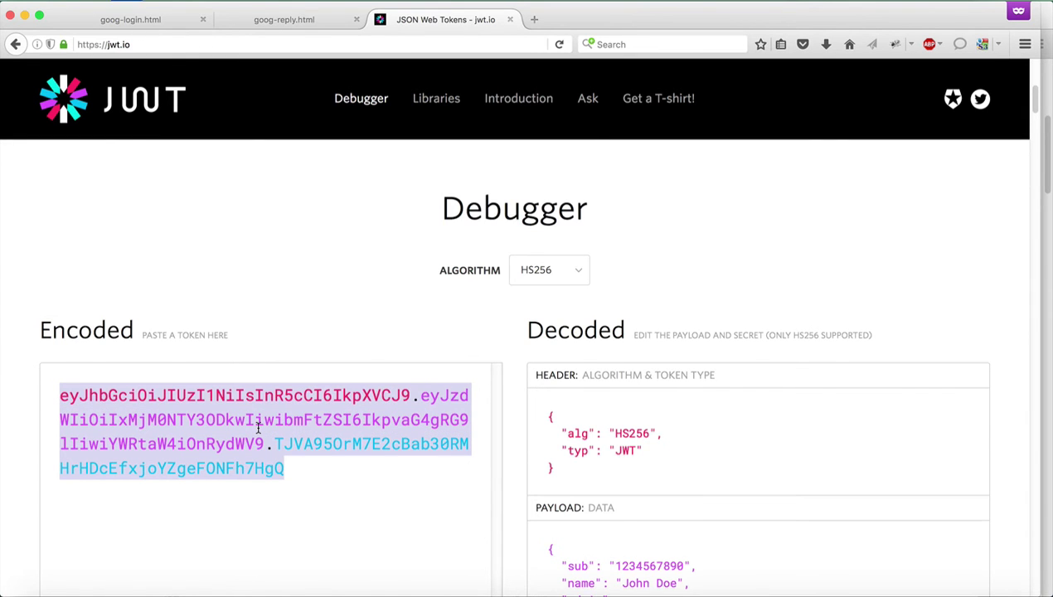
key("super+v")
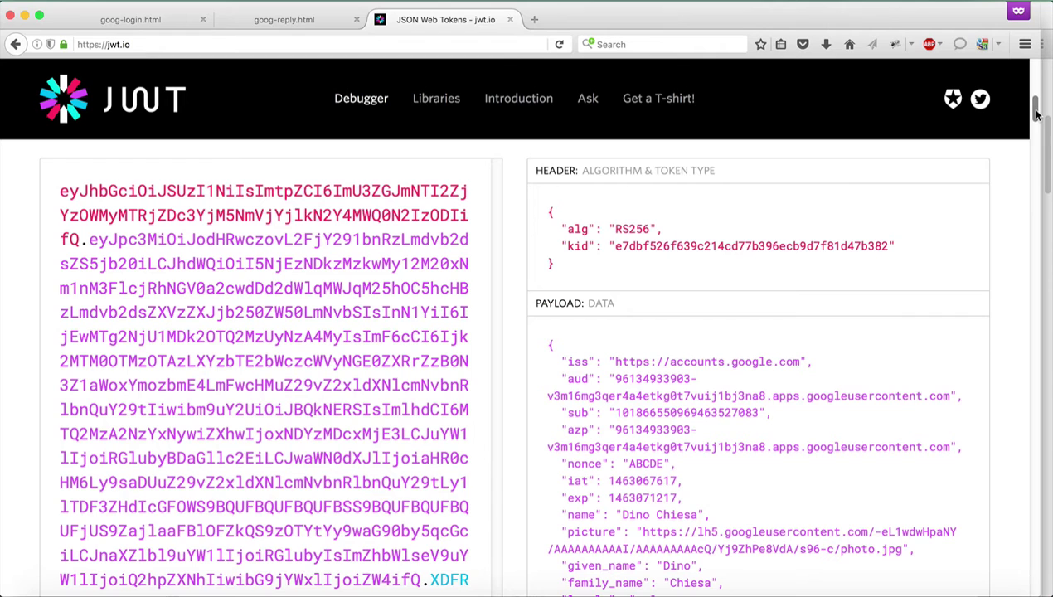
left_click_drag(1035, 113, 1035, 122)
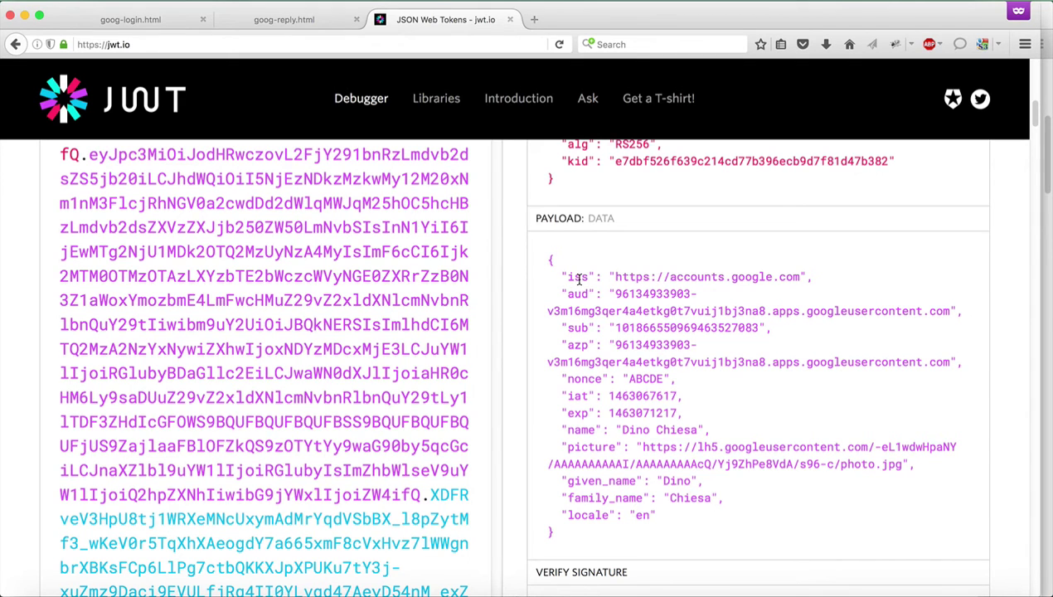
double_click(634, 328)
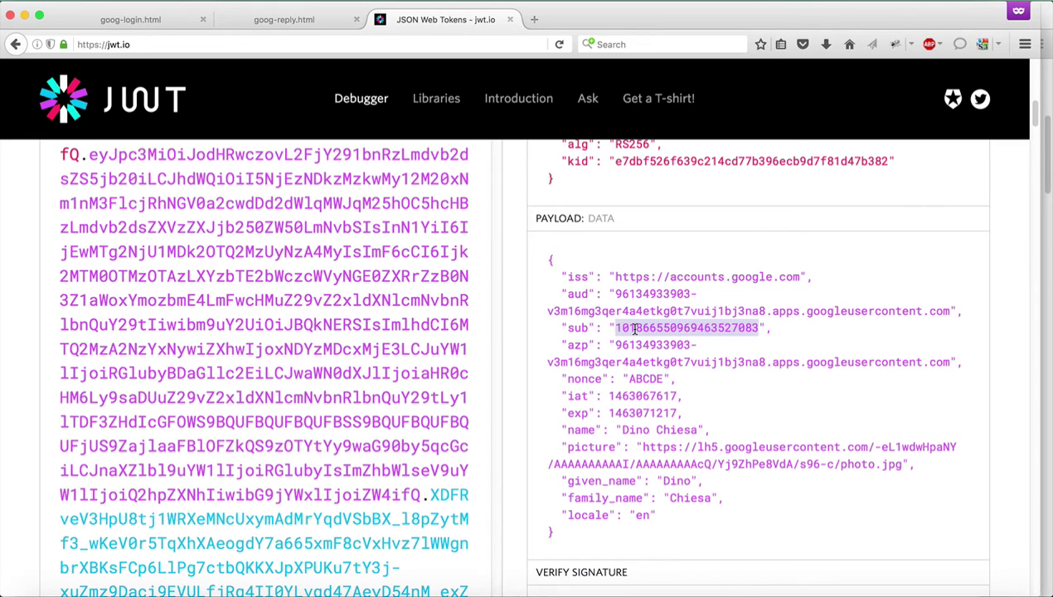
double_click(623, 295)
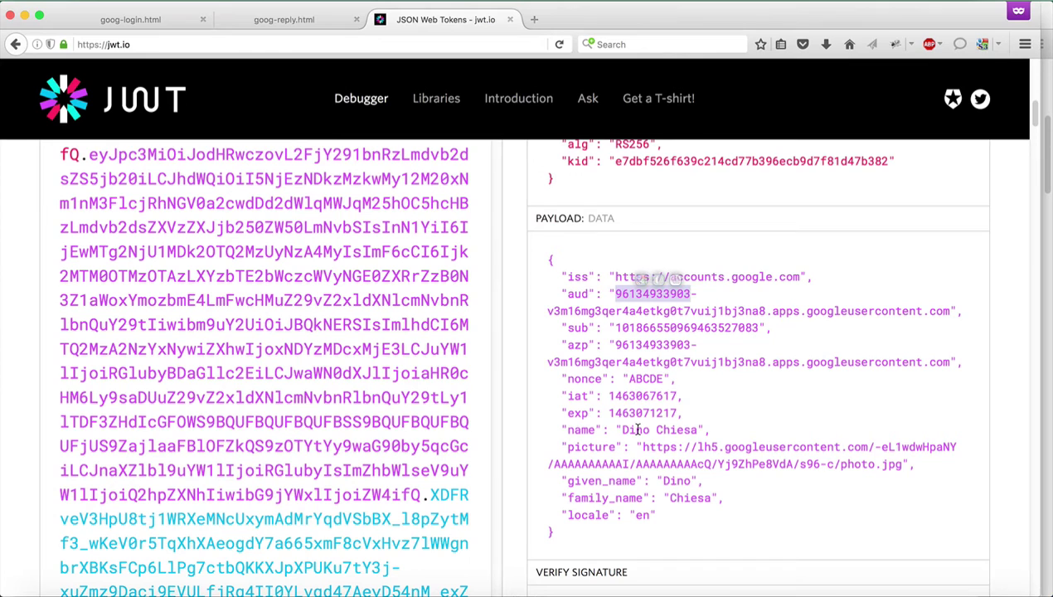
left_click_drag(627, 429, 696, 429)
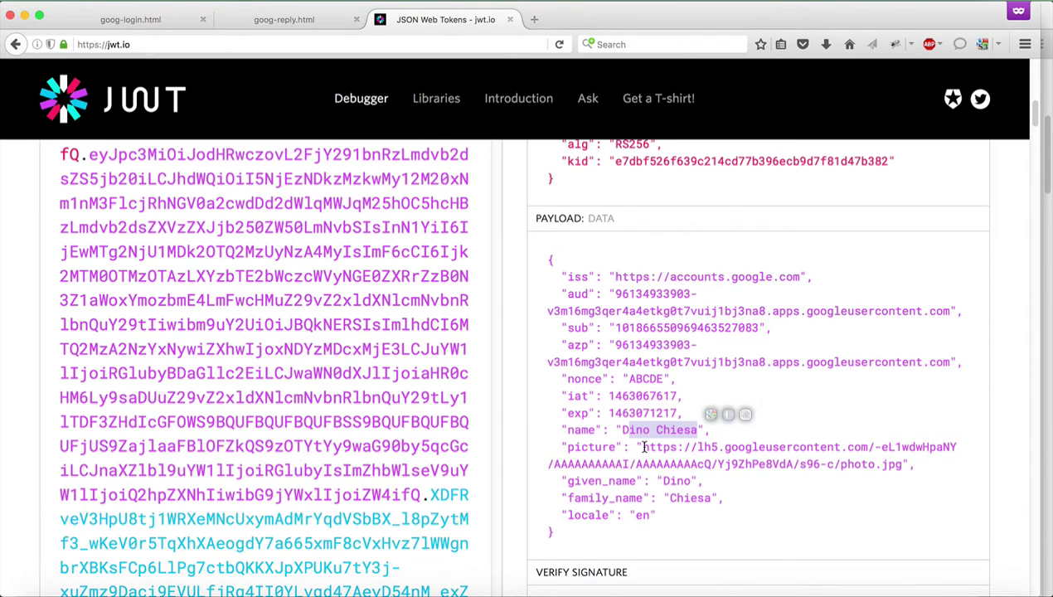
left_click_drag(644, 448, 714, 447)
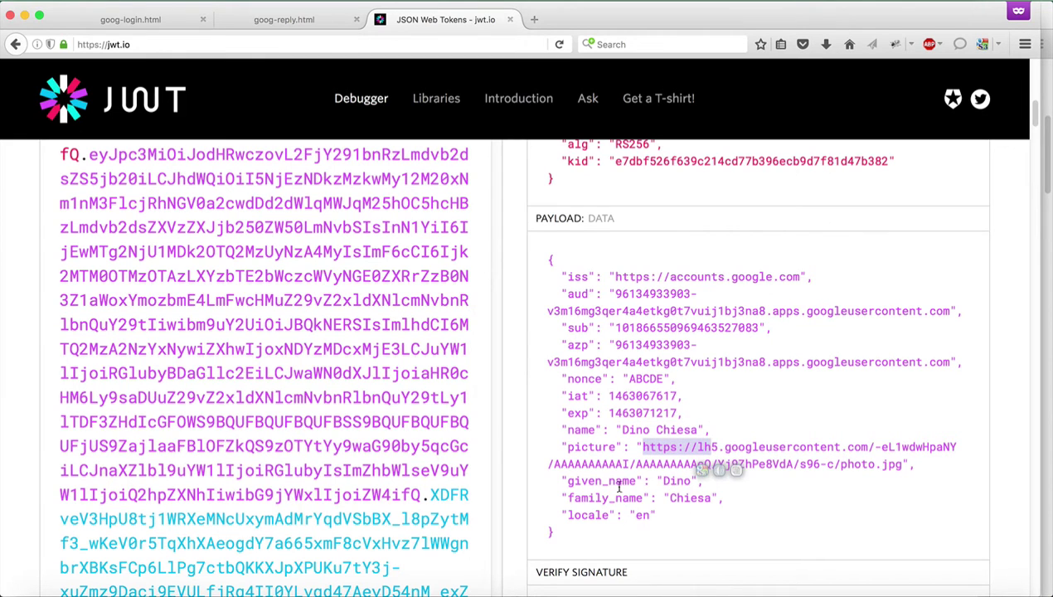
double_click(639, 413)
key("super+c")
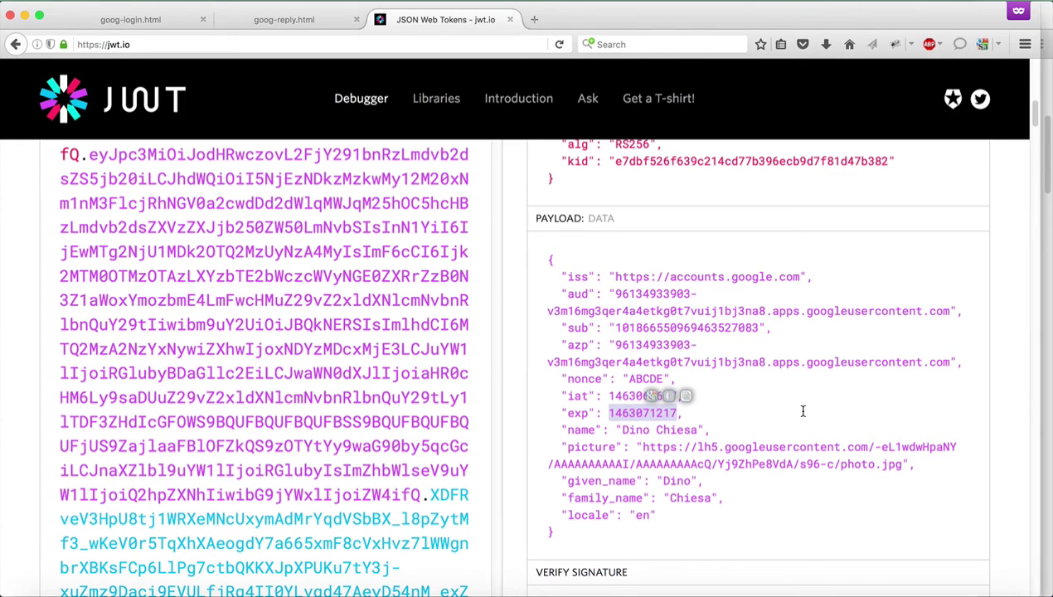
key("super+Tab")
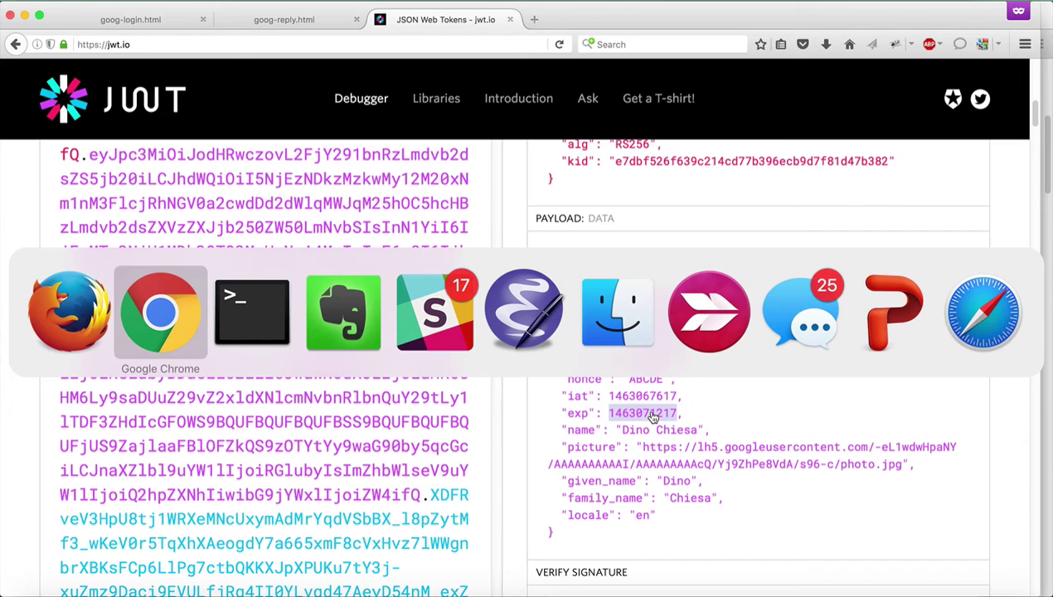
key("super+Tab")
key("Return")
key("Return")
key("Return")
key("Return")
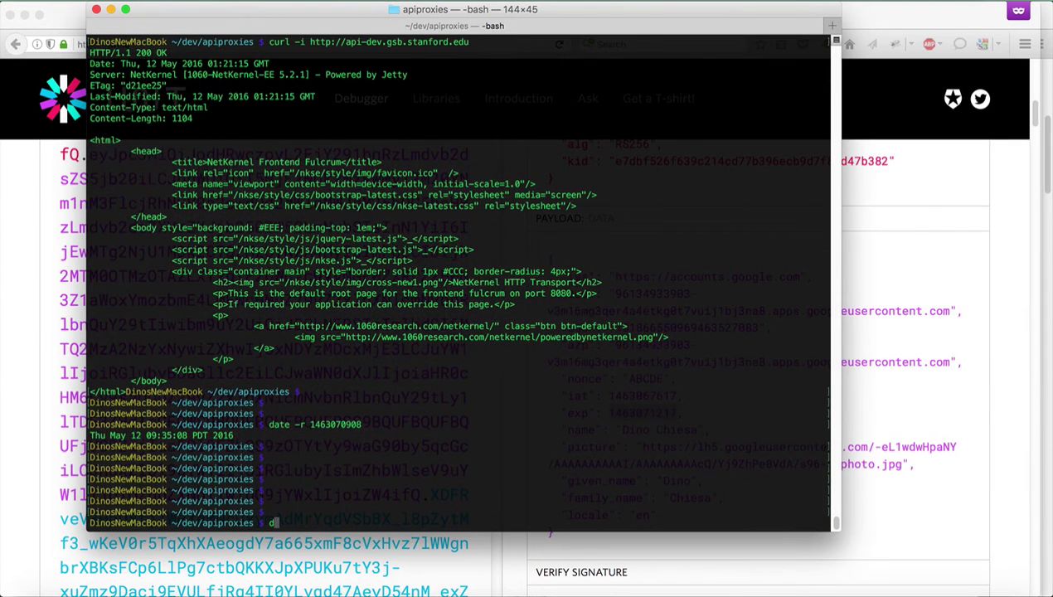
type("ate -r")
key("super+v")
key("Return")
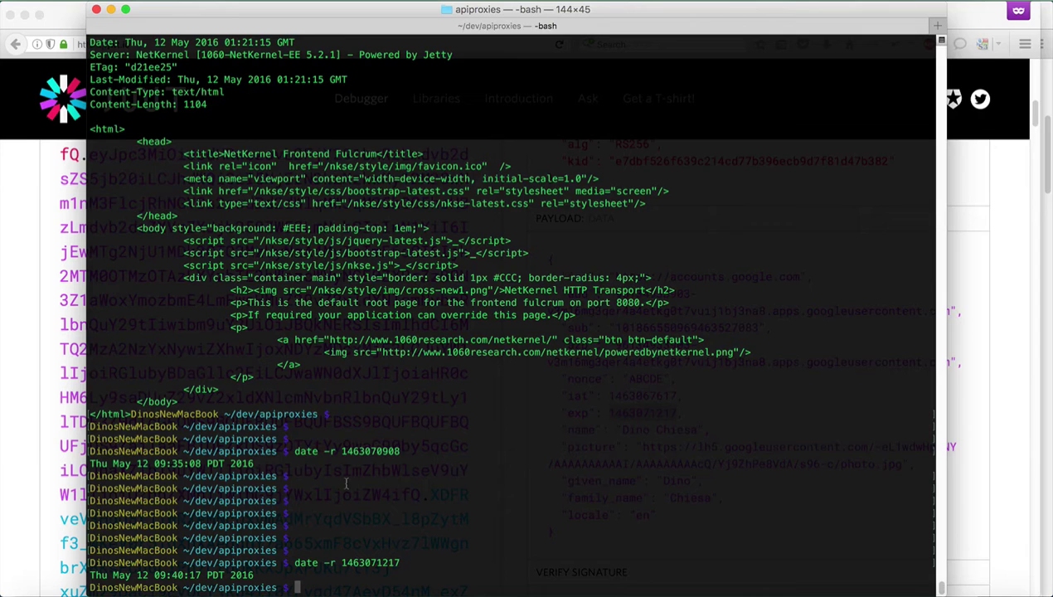
Enlarge the Terminal font, select the converted date, and return to Firefox
key("super+plus")
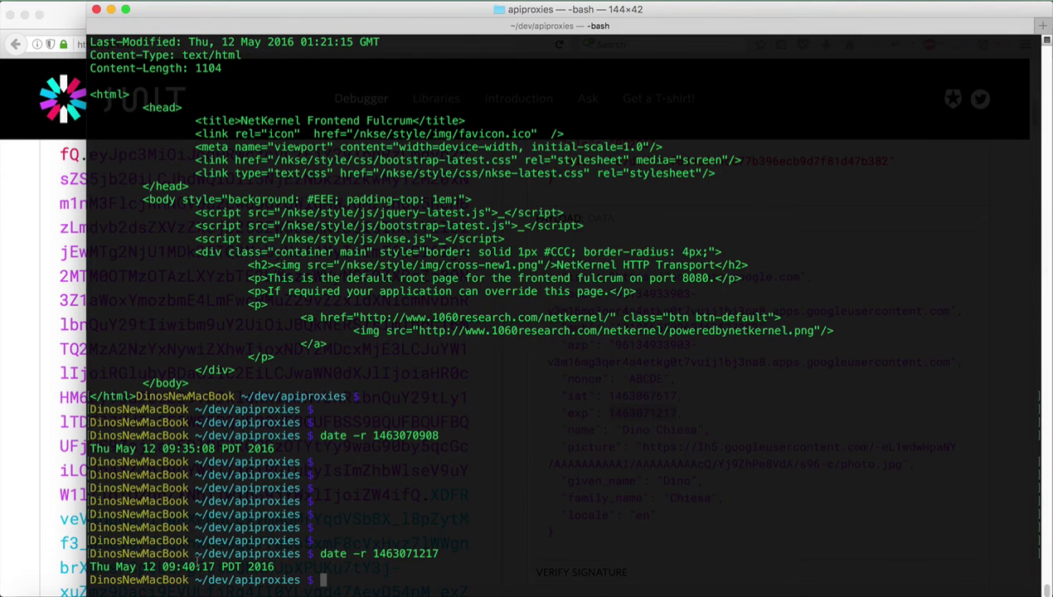
left_click_drag(273, 566, 83, 565)
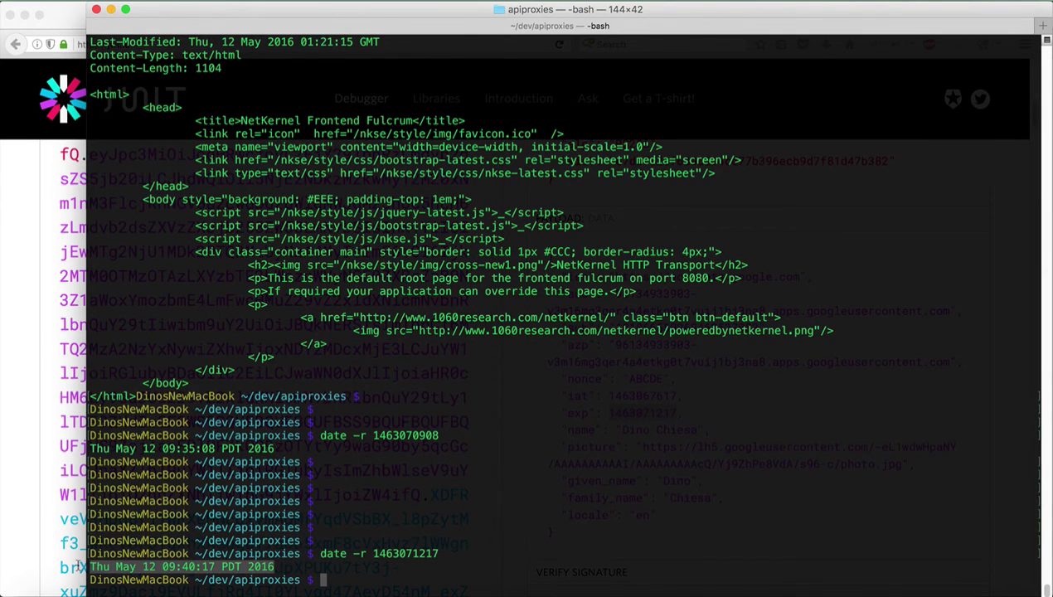
key("super+Tab")
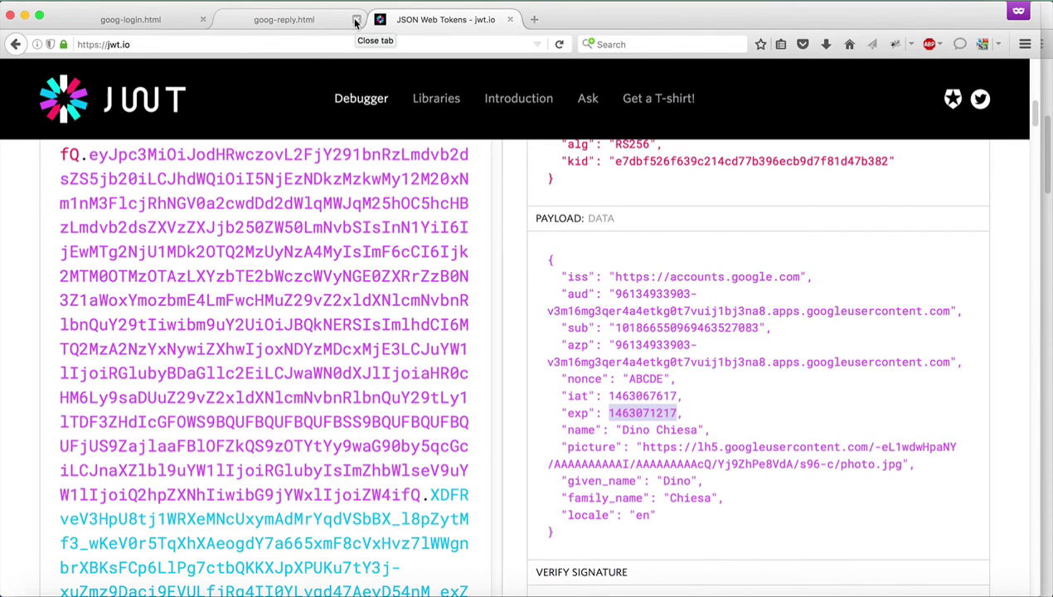
Close the old goog-reply.html tab and return to the goog-login.html builder
left_click(303, 22)
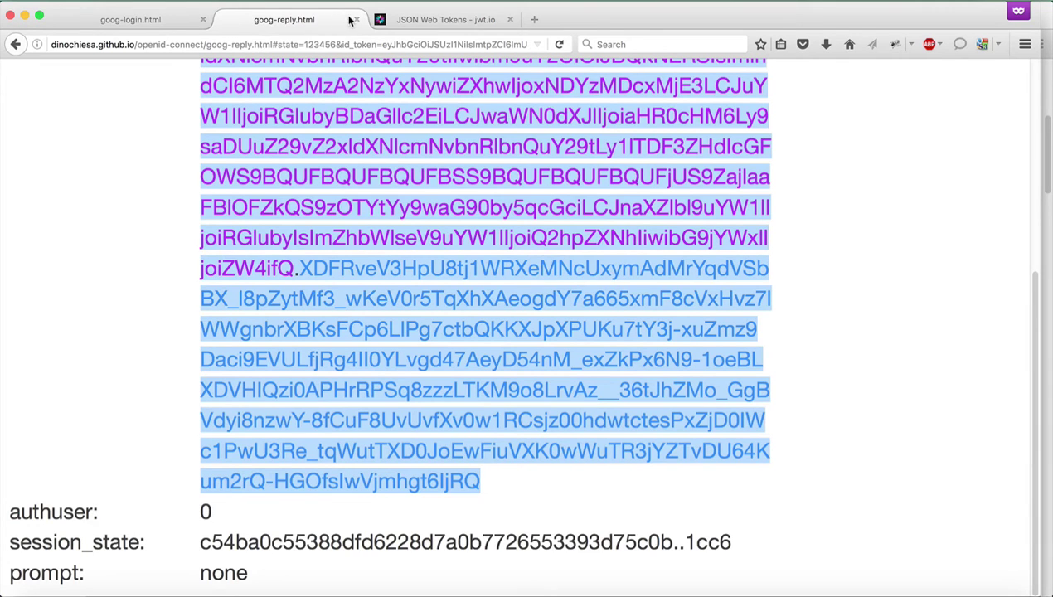
left_click(355, 20)
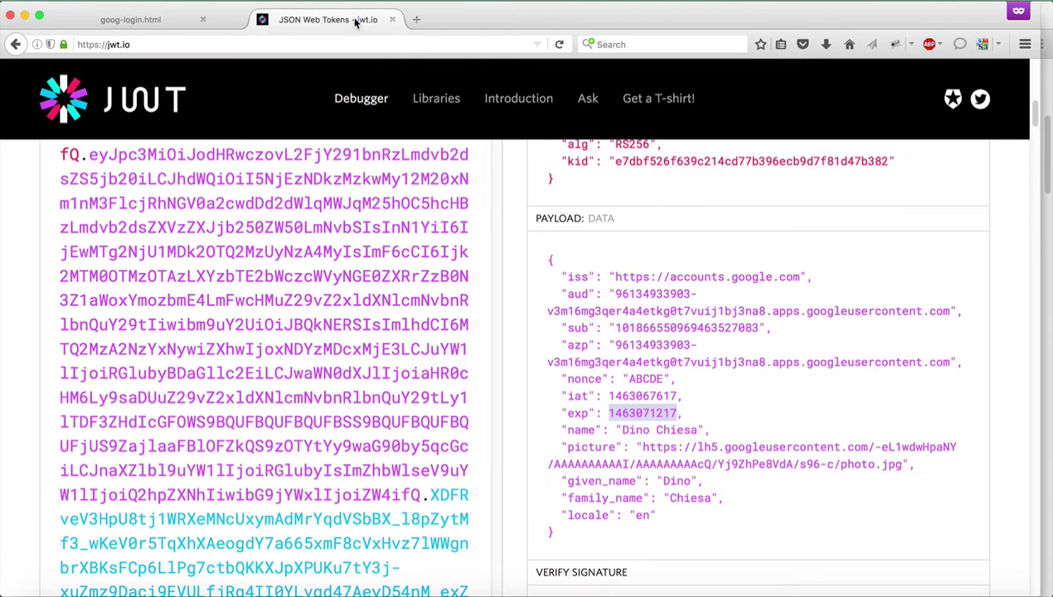
left_click(146, 21)
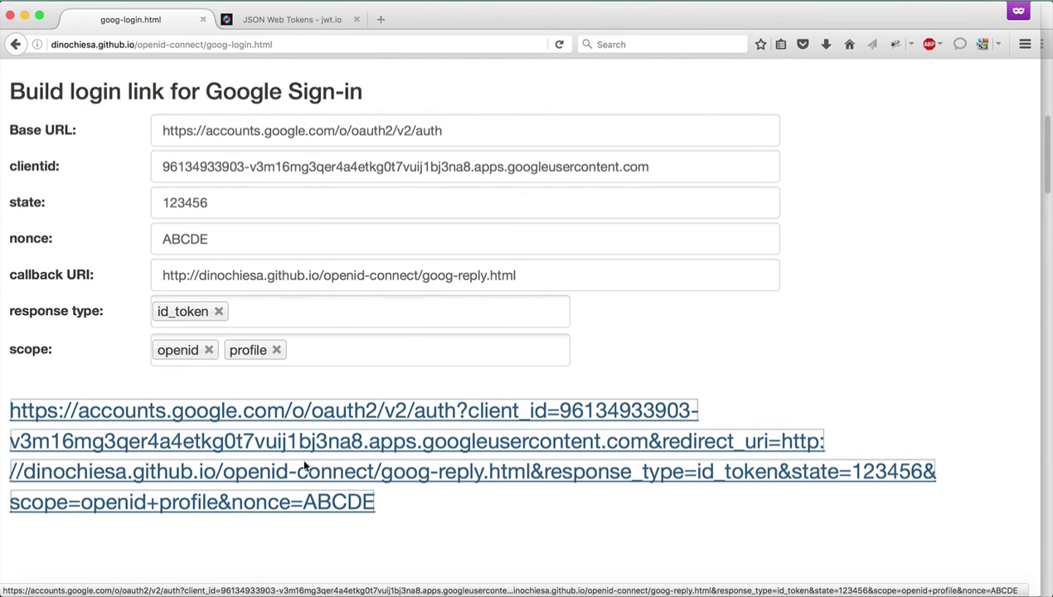
Change nonce to ABCDEF and state to 123456aaa, then open the regenerated link in a new tab
left_click(235, 234)
type("F")
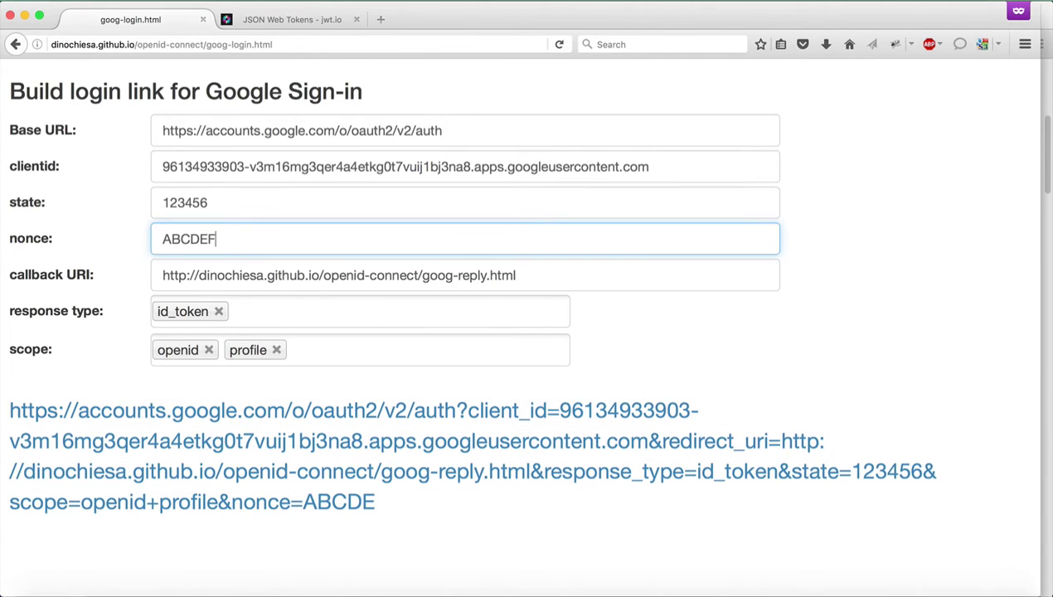
left_click(238, 206)
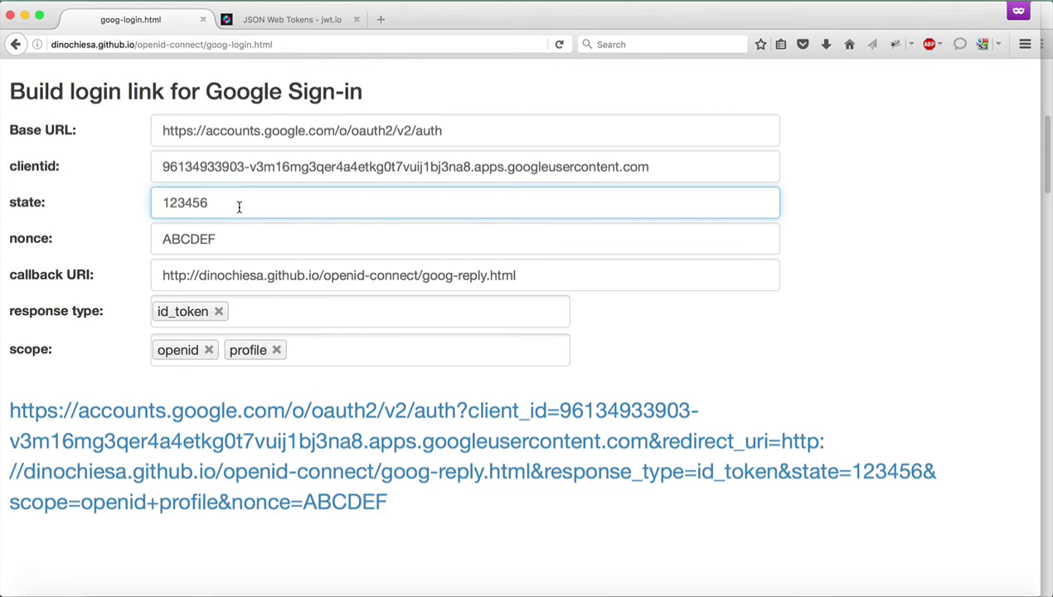
type("aaa")
left_click(334, 322)
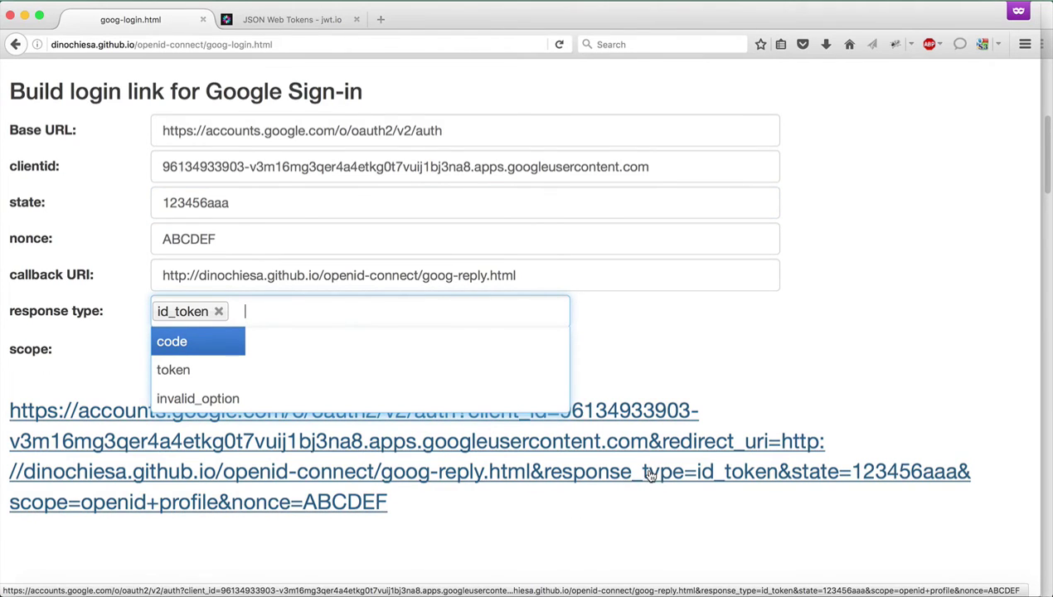
left_click(852, 336)
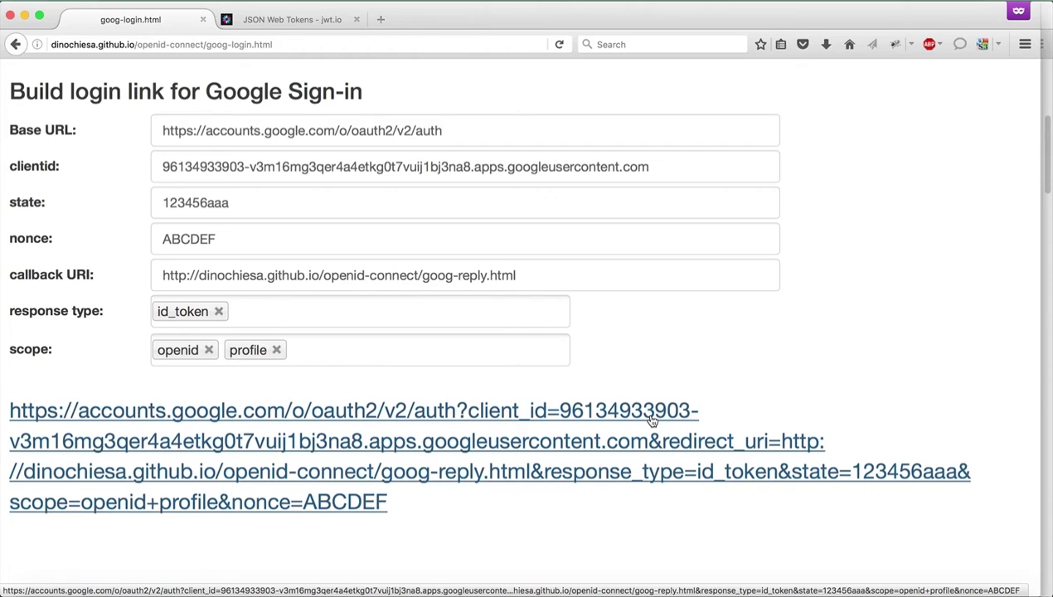
left_click(652, 422, "super")
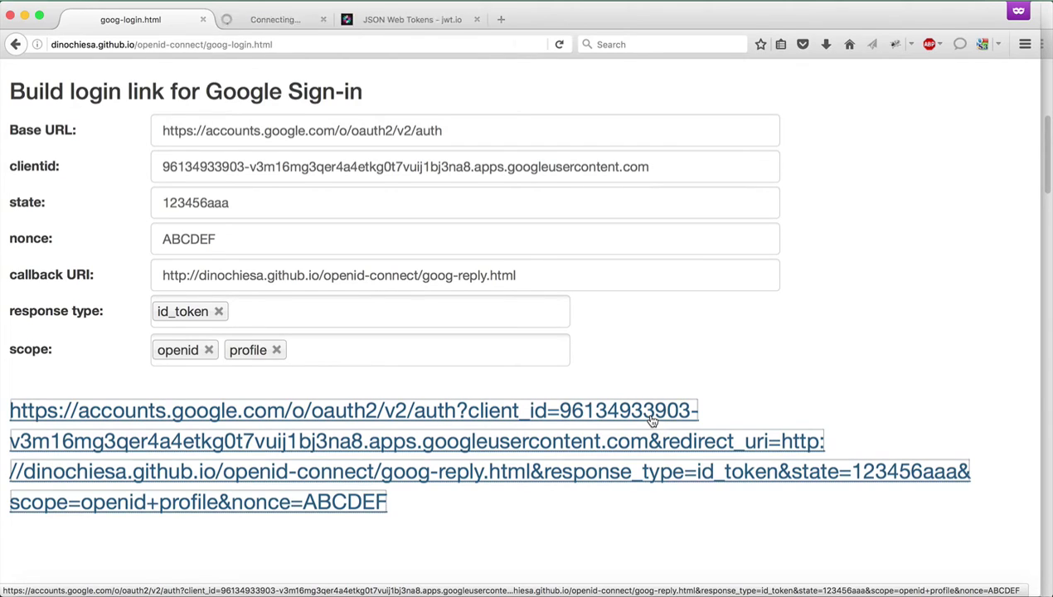
Open the new reply page for state 123456aaa and select the entire fresh id_token
left_click(269, 21)
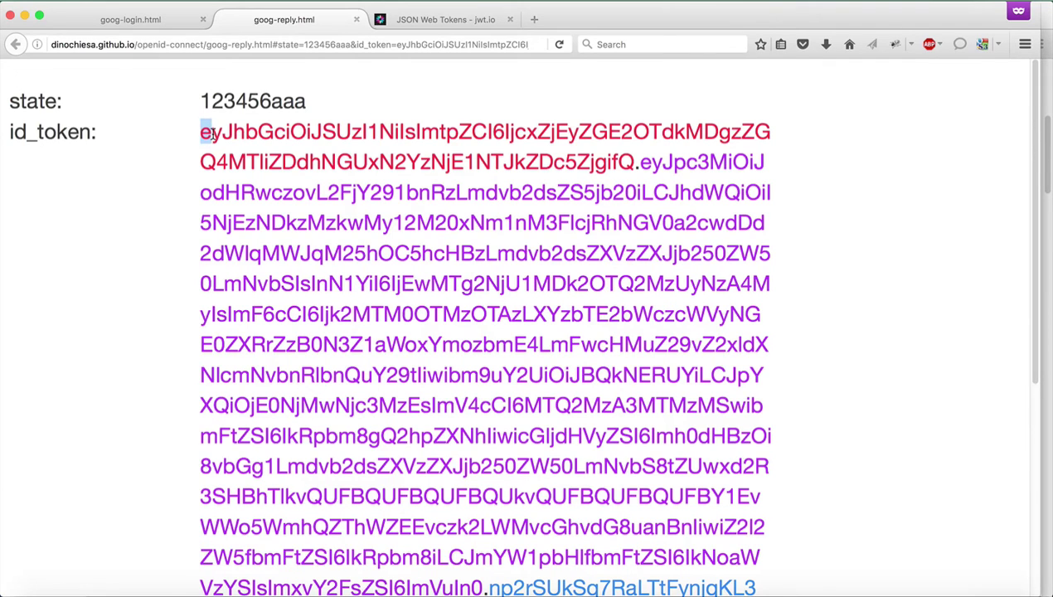
left_click_drag(201, 131, 701, 491)
left_click(712, 592)
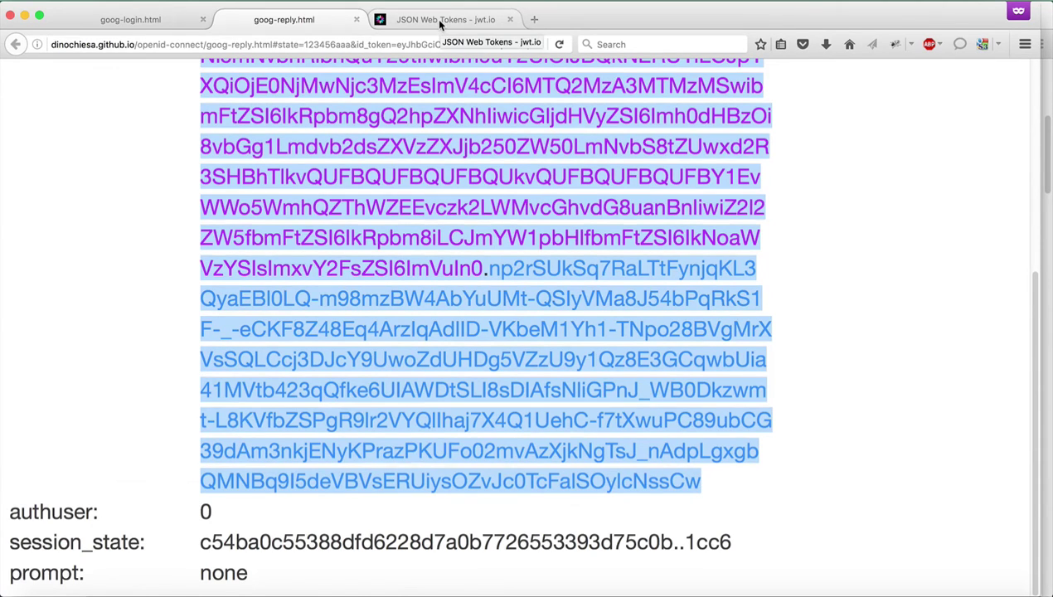
On jwt.io, replace the old encoded token with the reissued one, which now shows nonce ABCDEF
left_click(440, 24)
triple_click(321, 246)
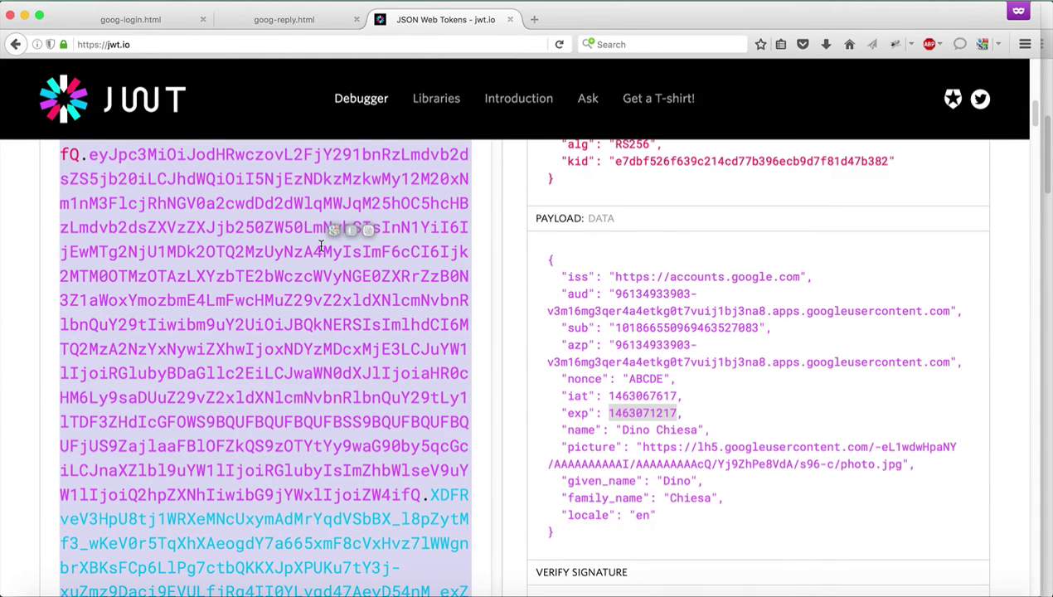
key("super+v")
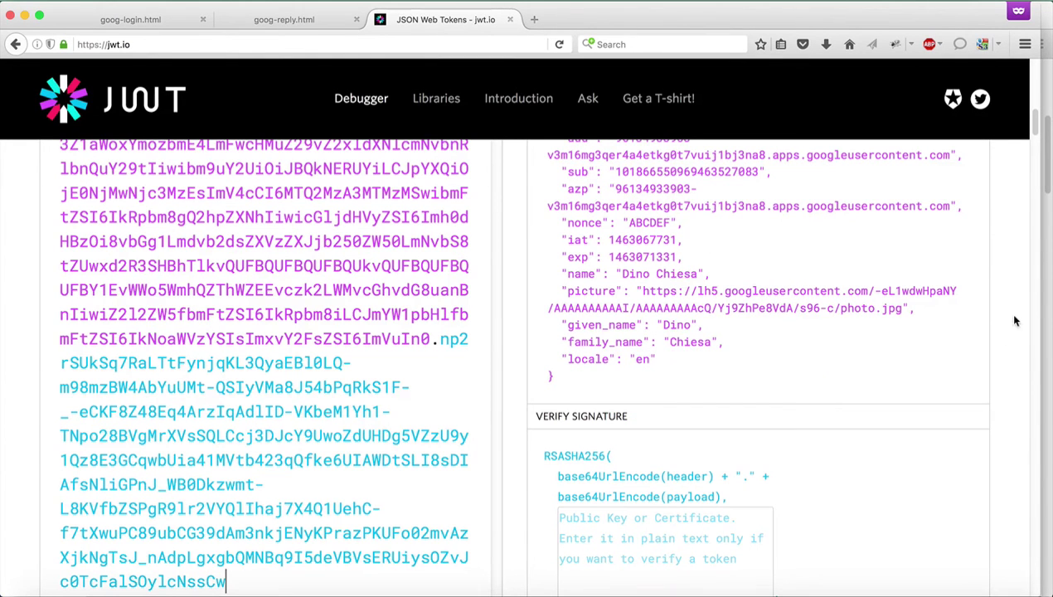
scroll(1027, 120, "up", 3)
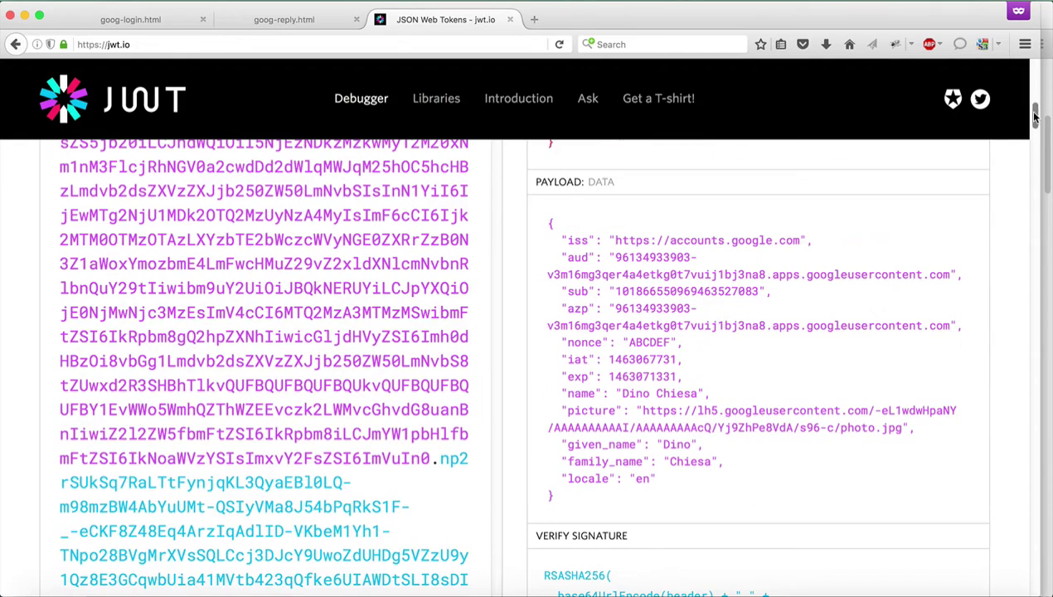
double_click(652, 374)
key("super+c")
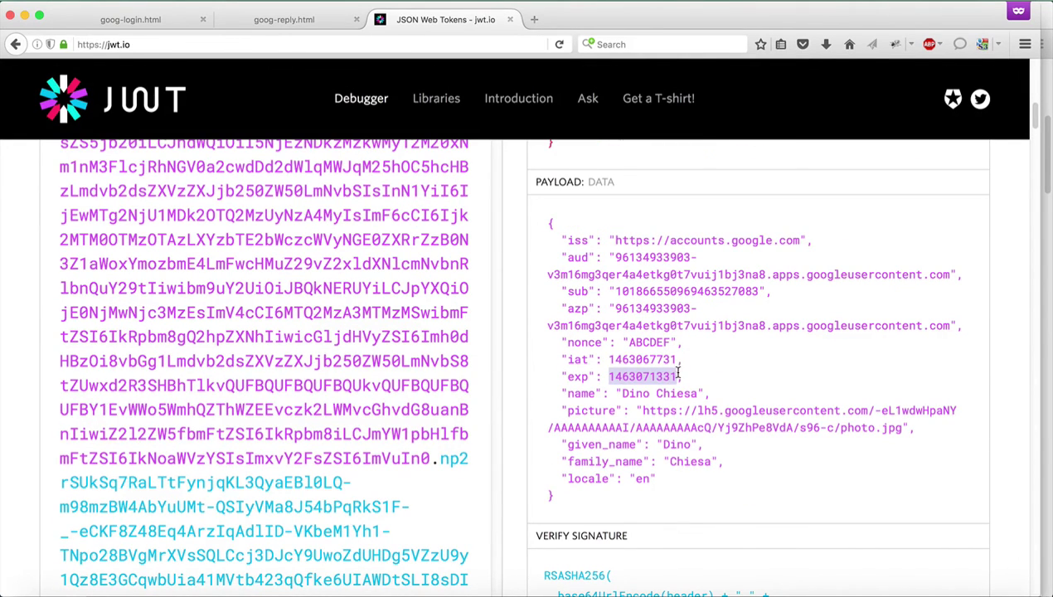
key("super+Tab")
type("d")
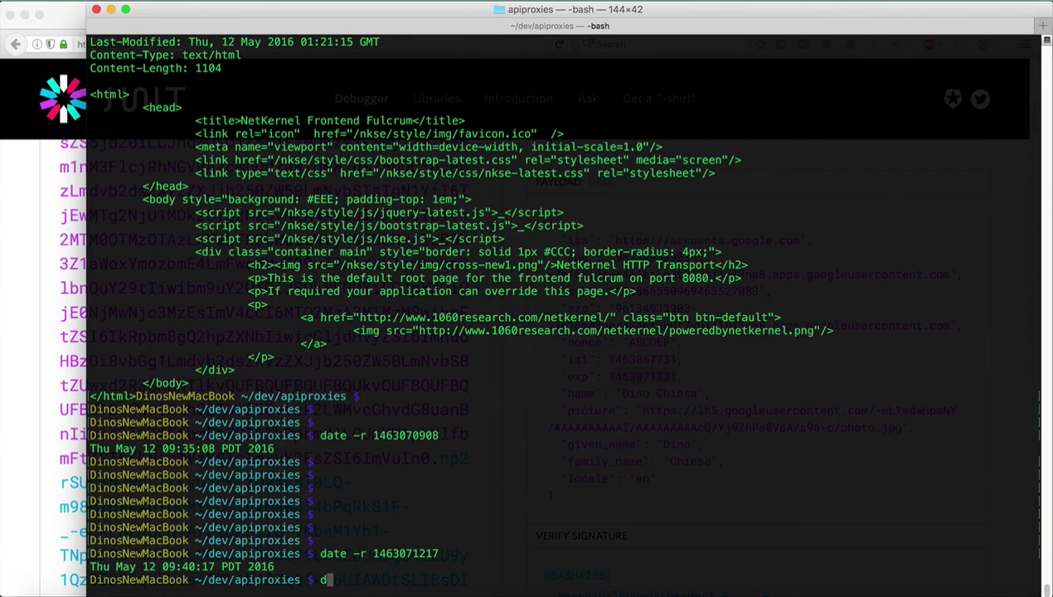
type("ate -r")
key("super+v")
key("Return")
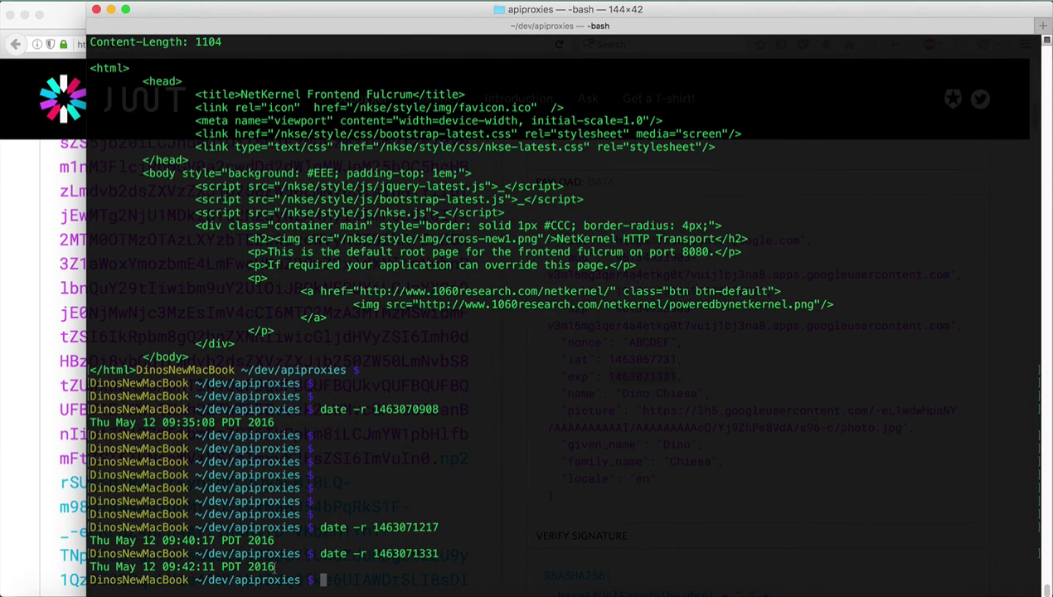
left_click_drag(275, 566, 89, 552)
left_click(115, 560)
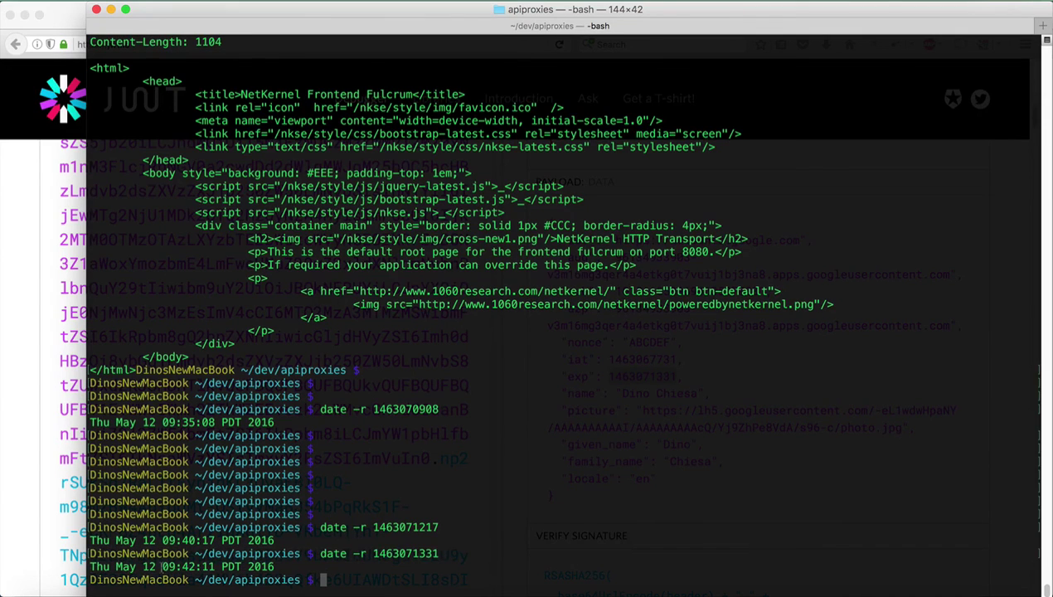